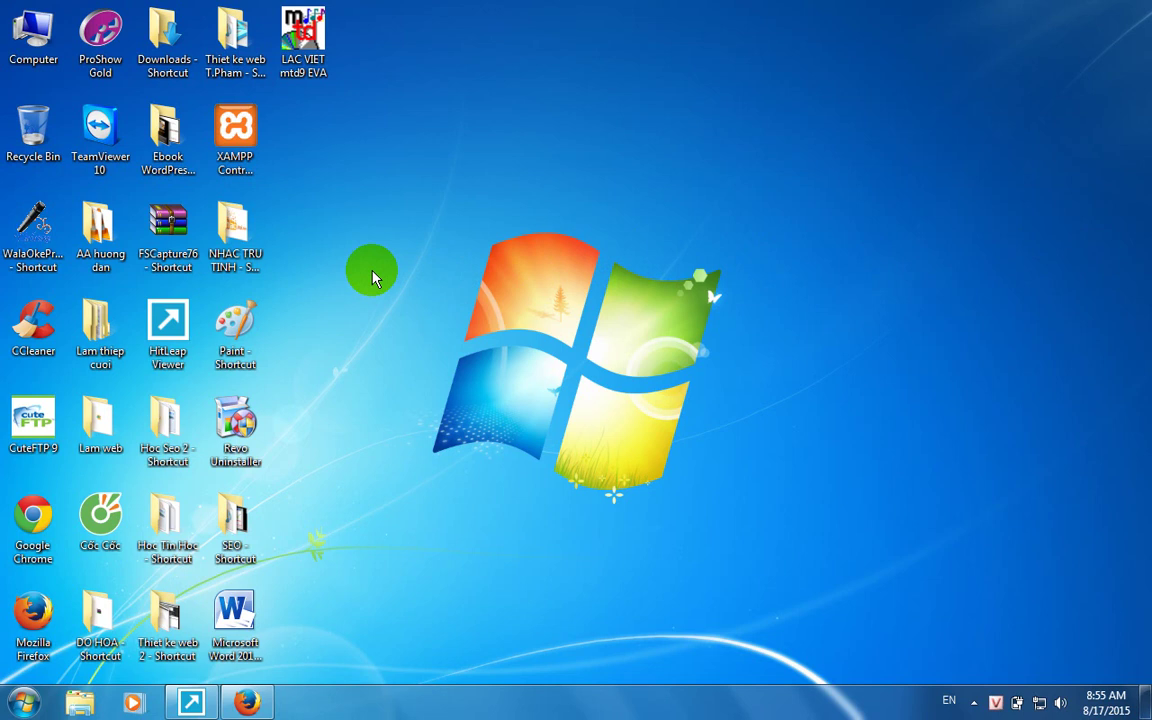
Open the contents of the CANONLBP2900 disc in DVD RW Drive (F:) from Computer.
double_click(52, 63)
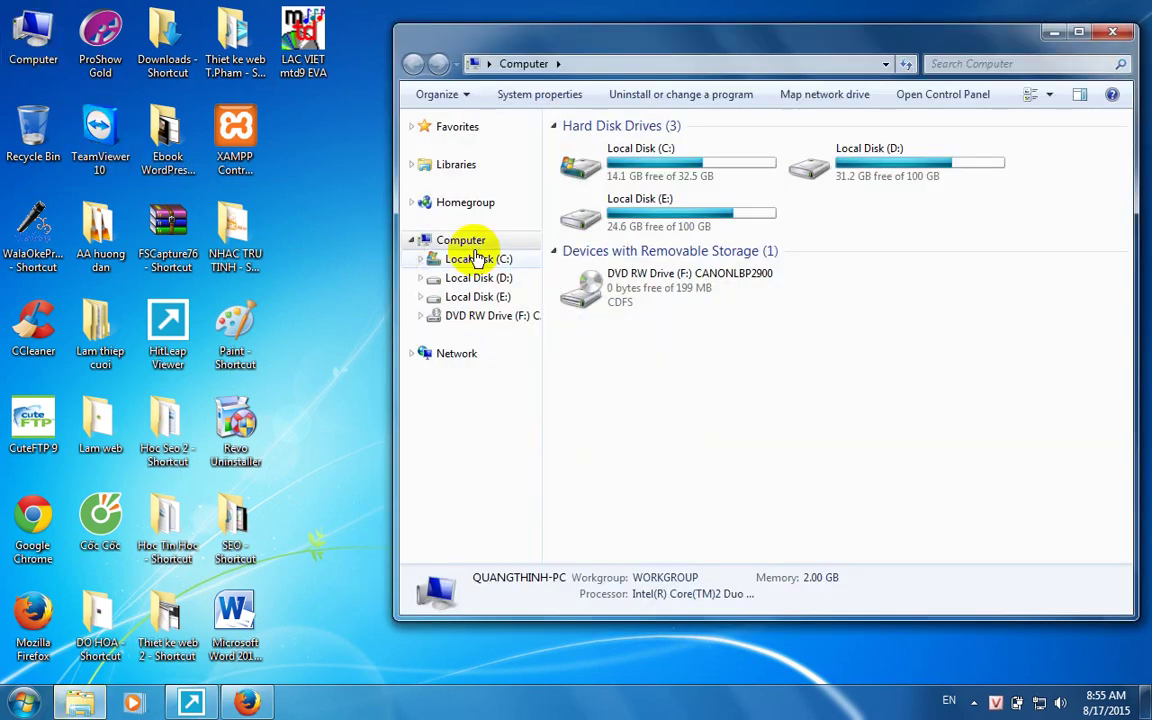
double_click(627, 306)
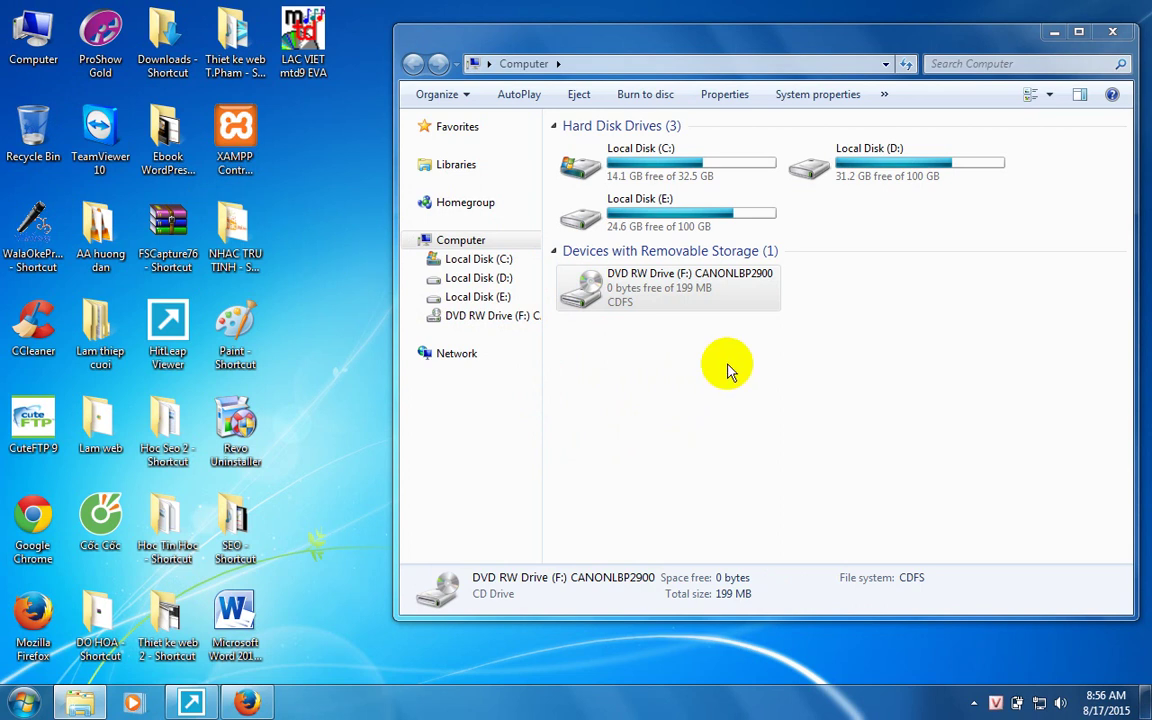
double_click(683, 299)
right_click(685, 299)
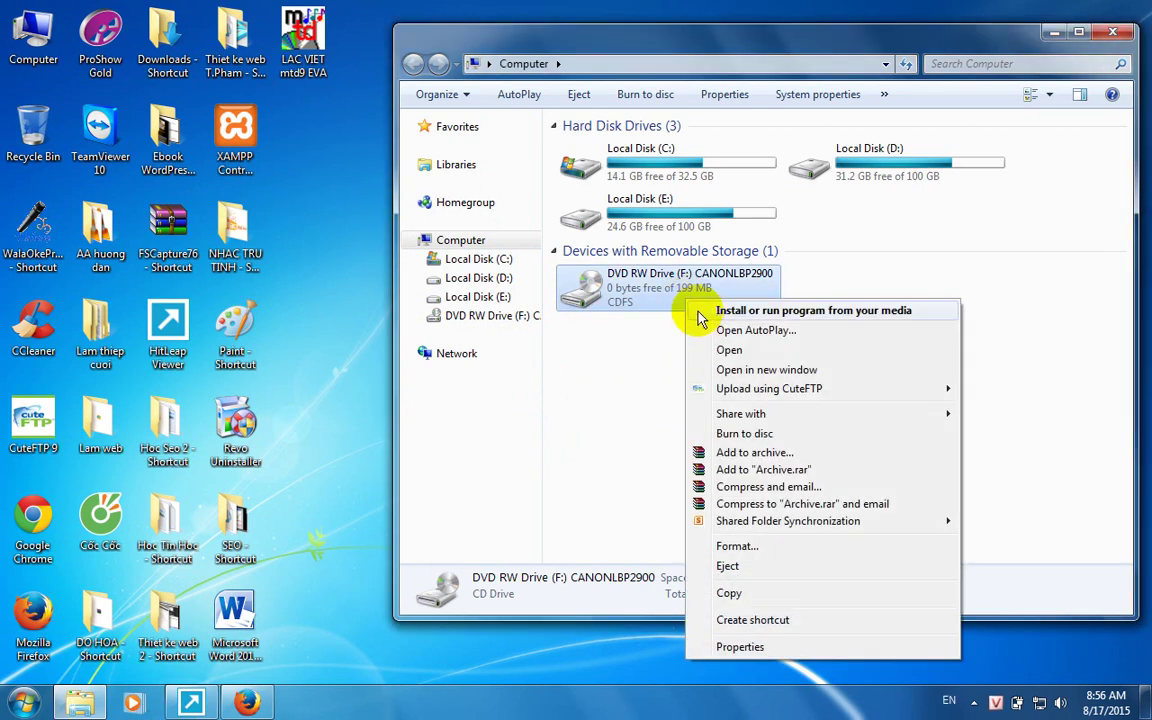
click(722, 350)
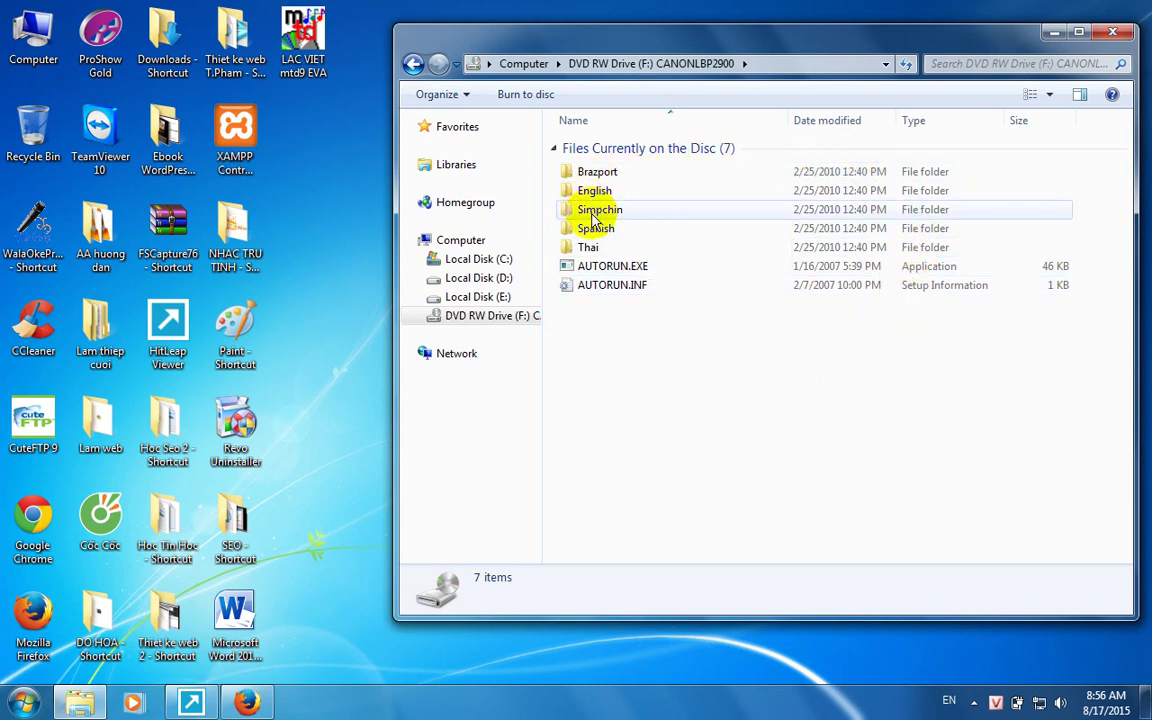
Launch MInst.exe from the disc's English folder and get the file window out of the way.
click(1078, 32)
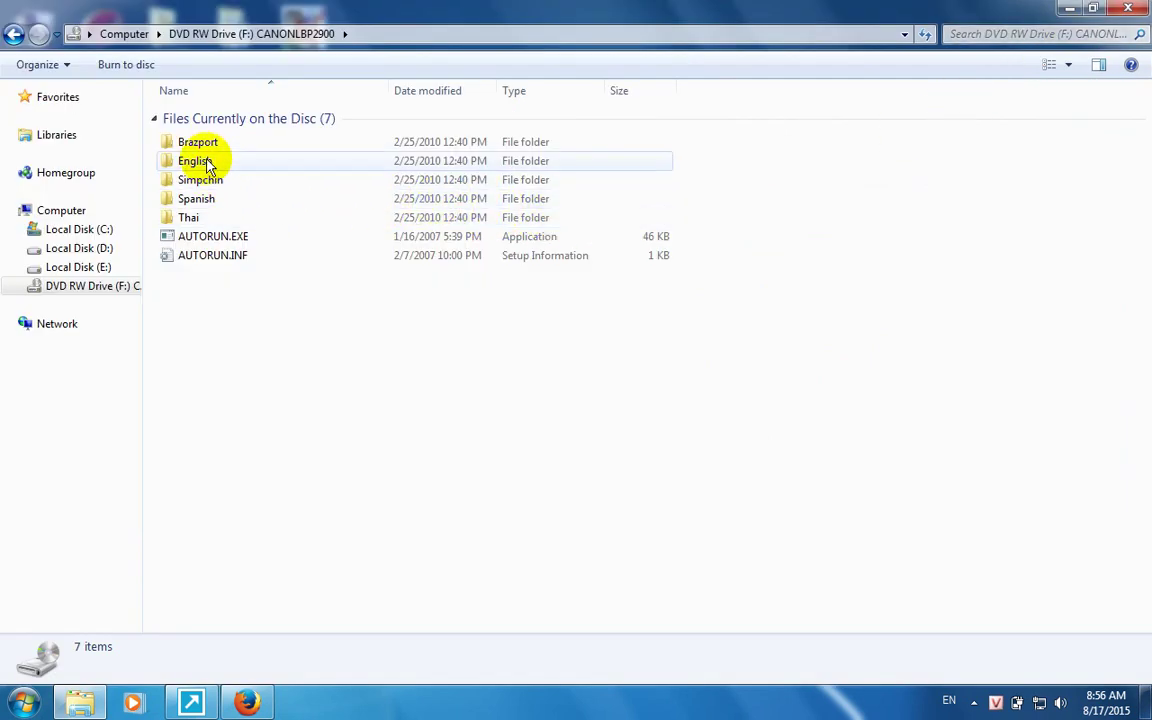
mouse_move(209, 167)
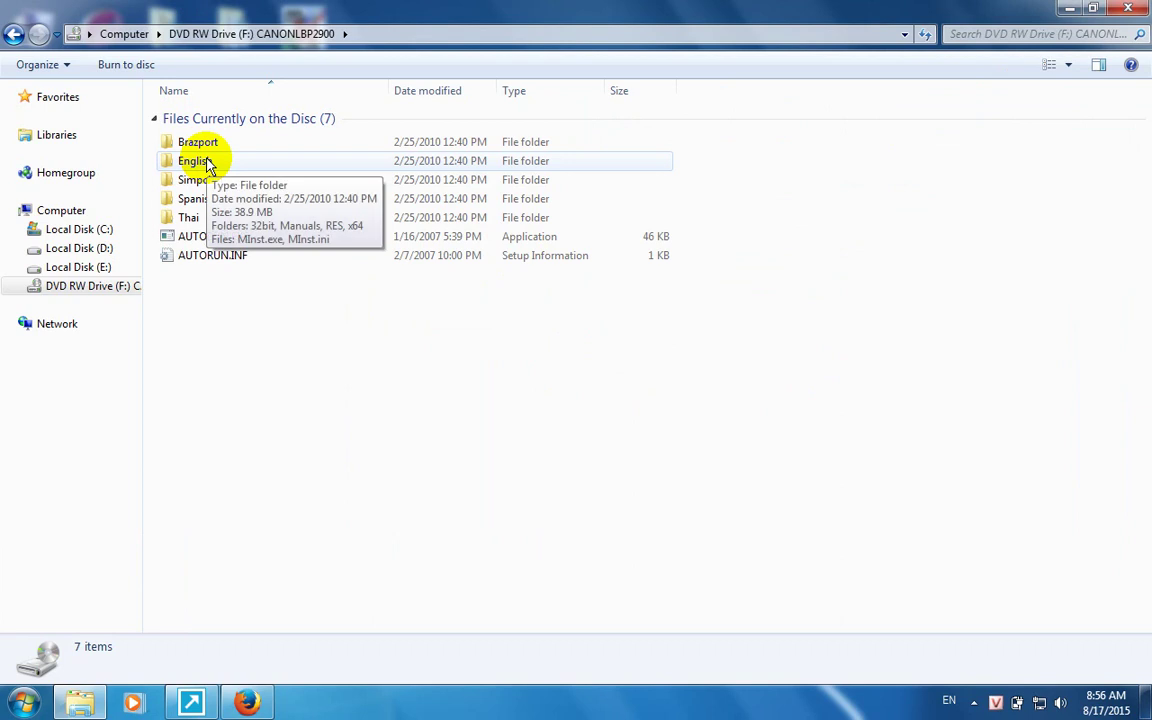
double_click(207, 165)
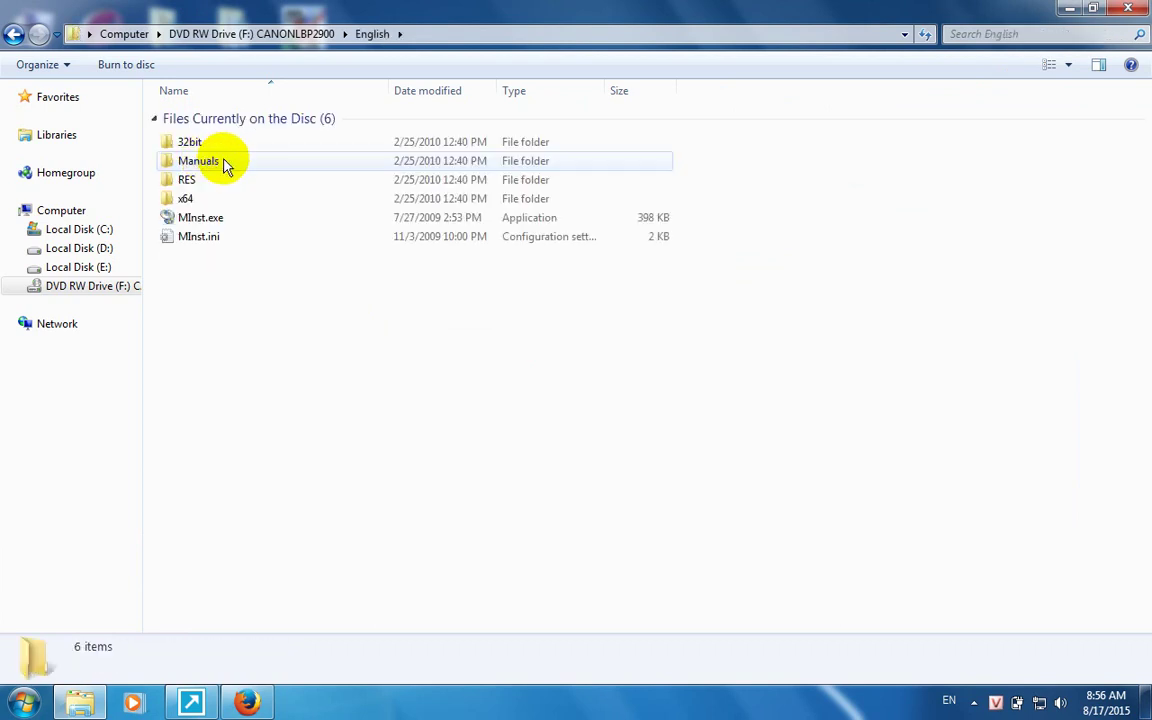
double_click(236, 226)
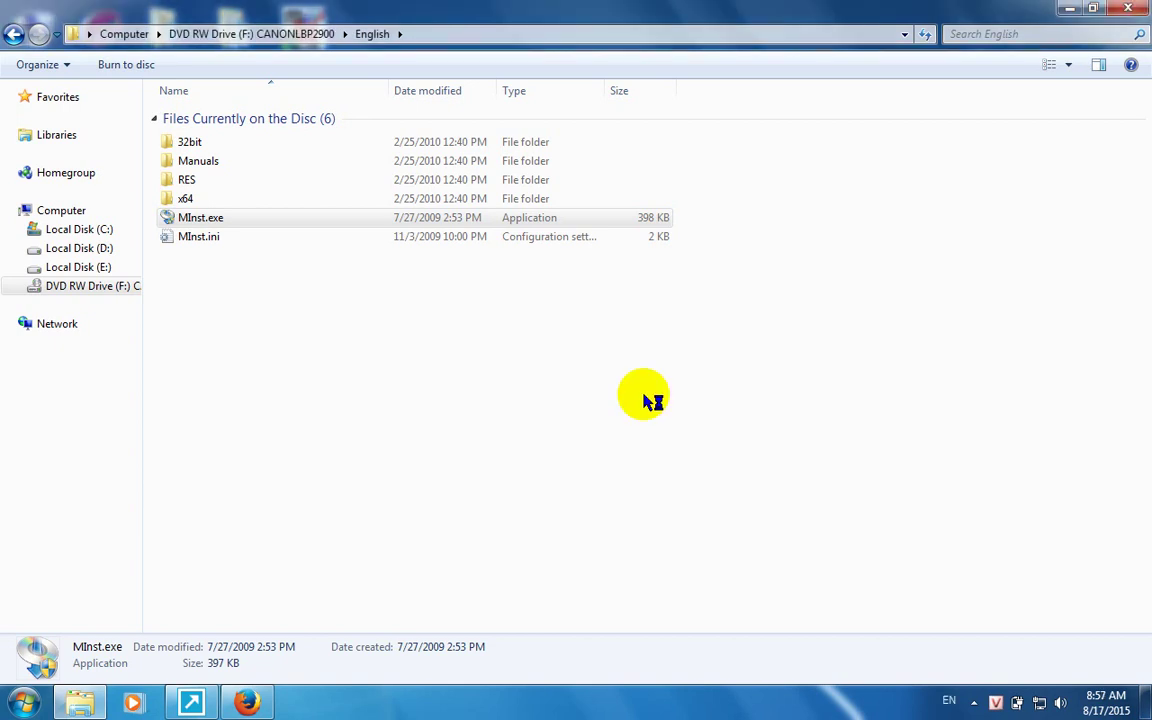
click(1074, 11)
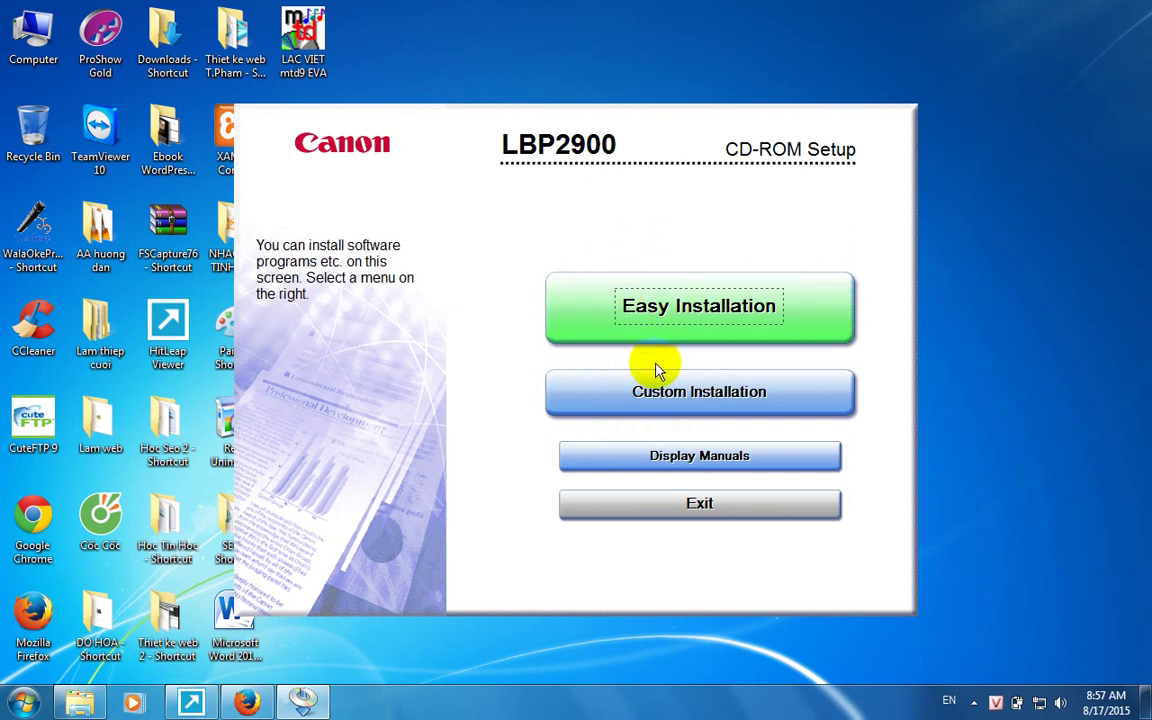
Start the LBP2900 Easy Installation of the printer driver and online manuals, accepting the license agreement.
click(700, 328)
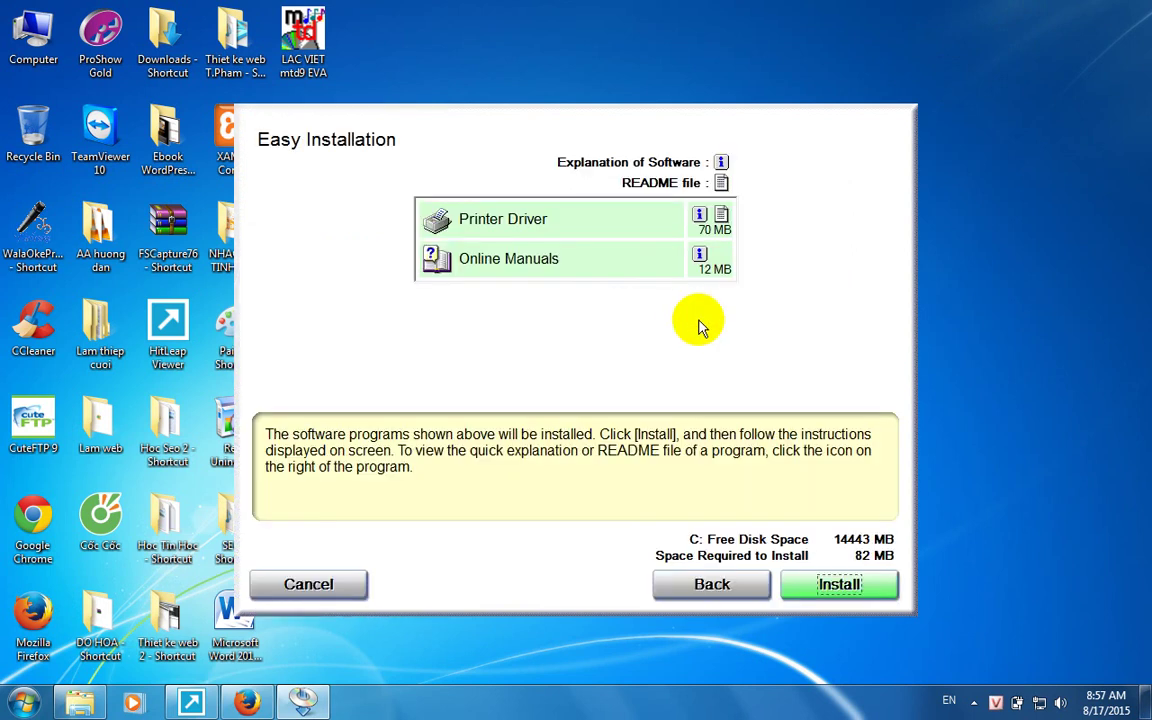
click(840, 590)
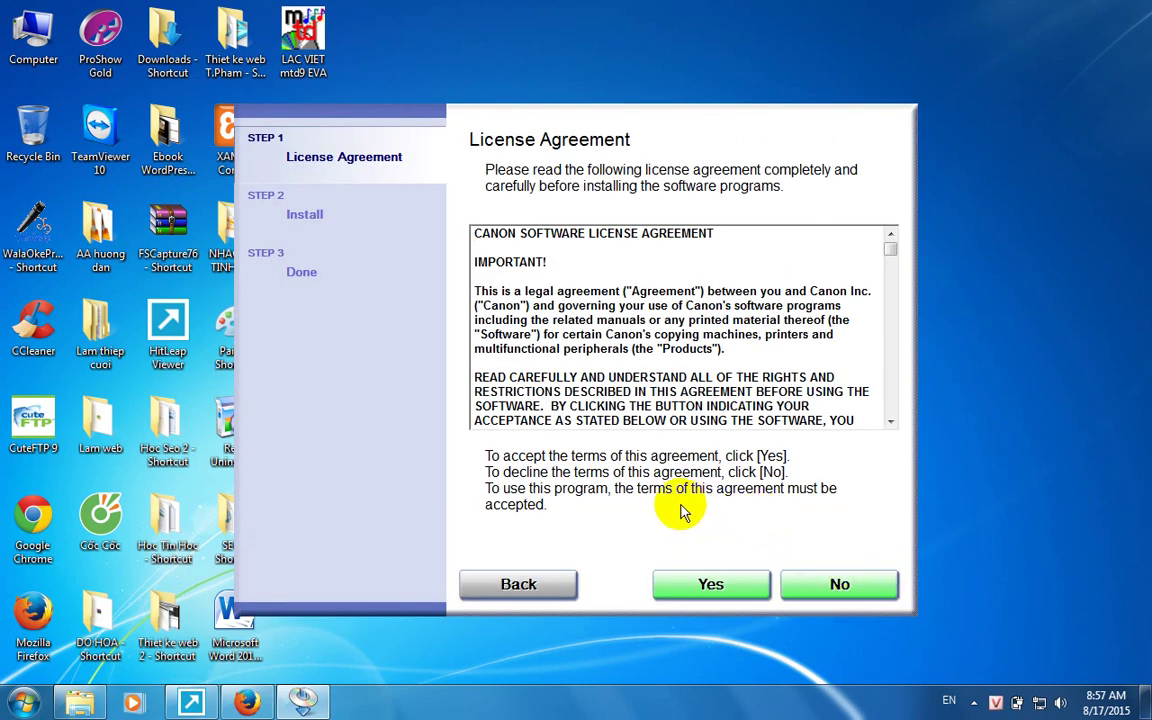
click(712, 586)
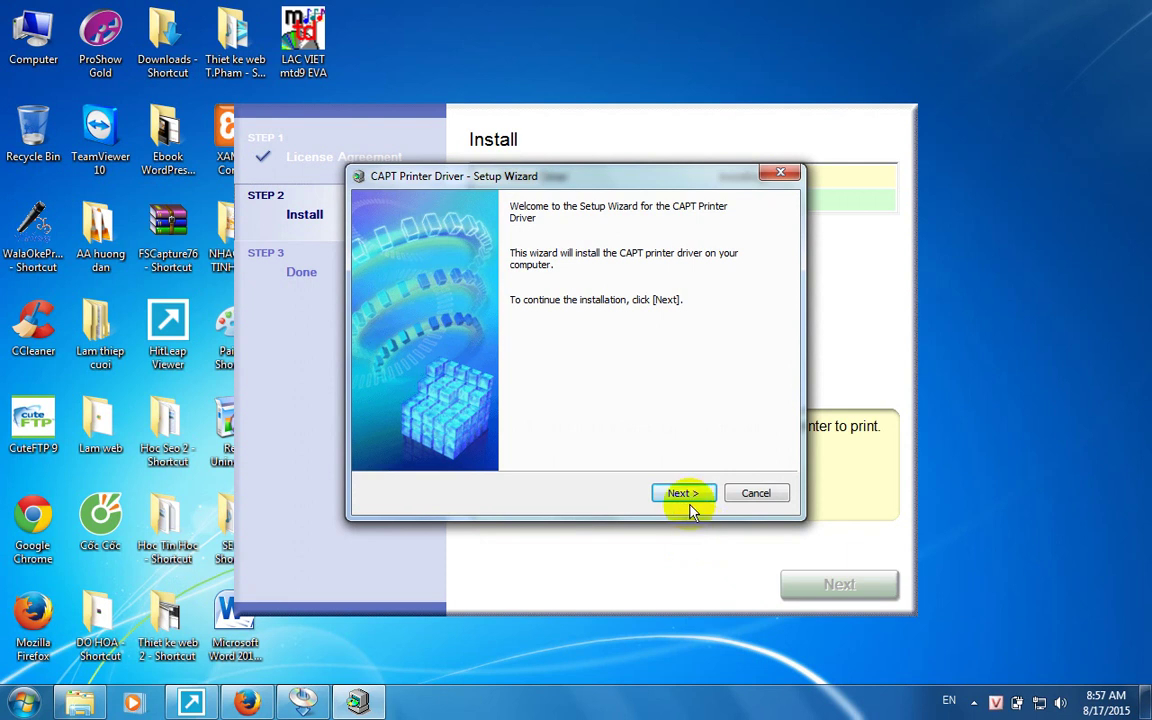
Start the CAPT printer driver installation with the Install with USB Connection option and agree to continue.
click(685, 494)
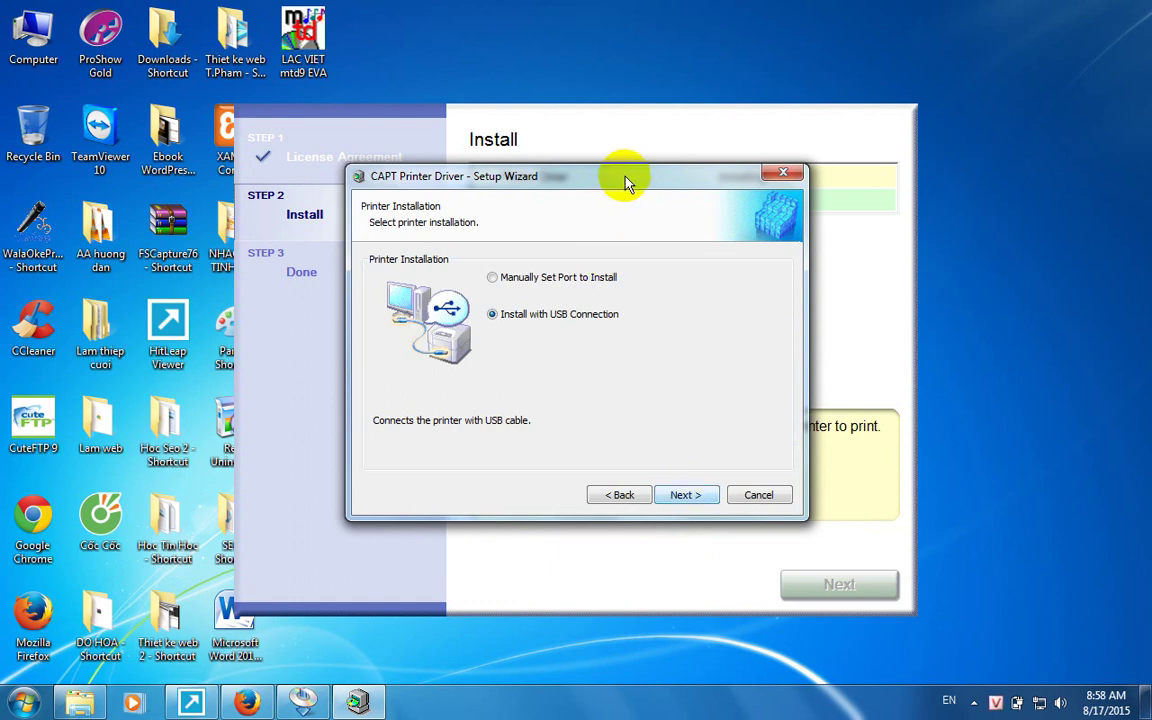
drag(630, 183, 665, 305)
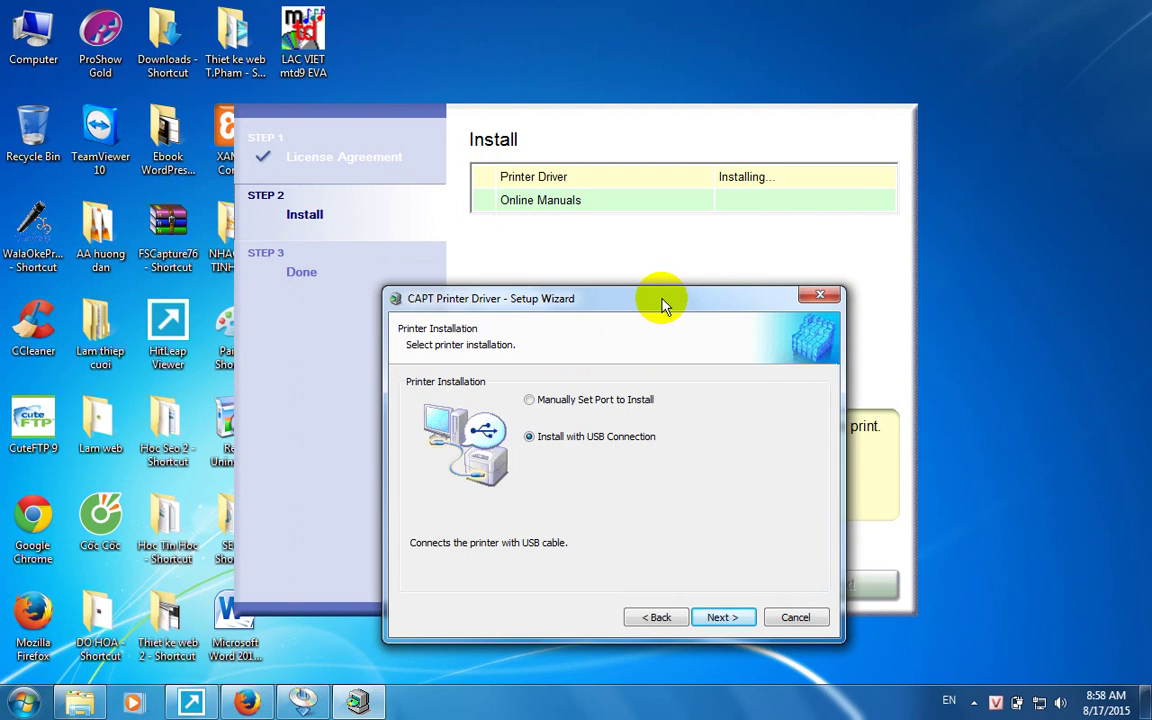
drag(663, 305, 663, 255)
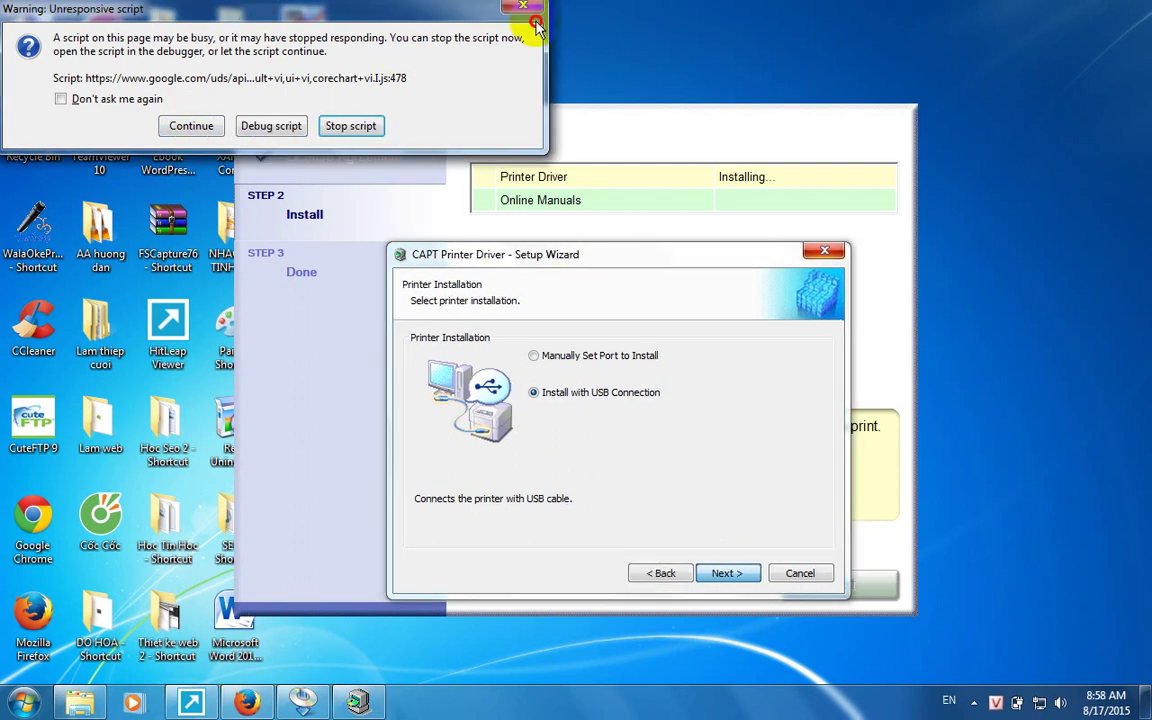
click(334, 155)
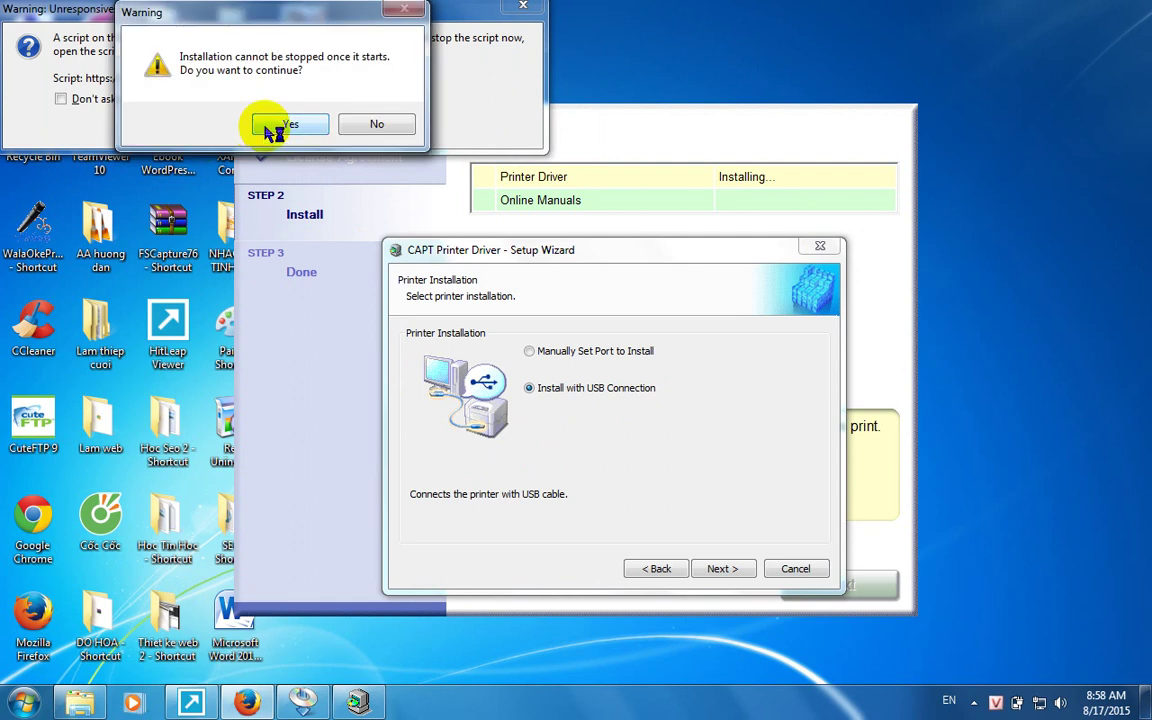
click(262, 128)
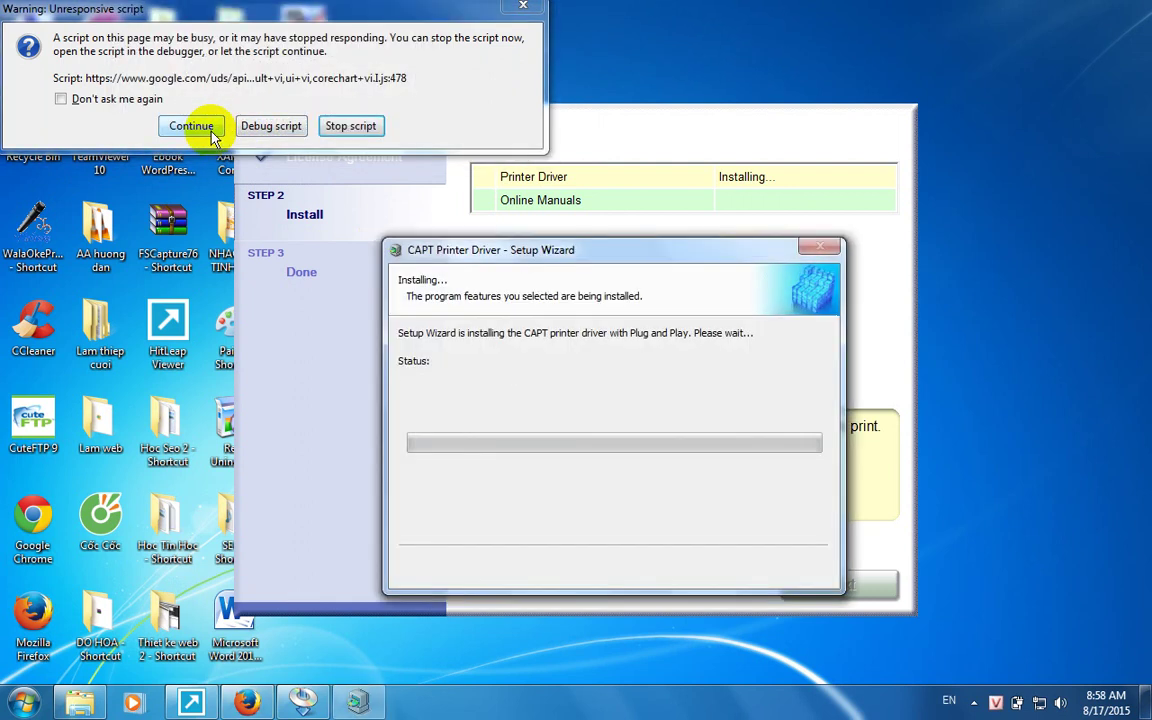
Let the unresponsive browser script continue and suppress further warnings with Don't ask me again.
click(185, 126)
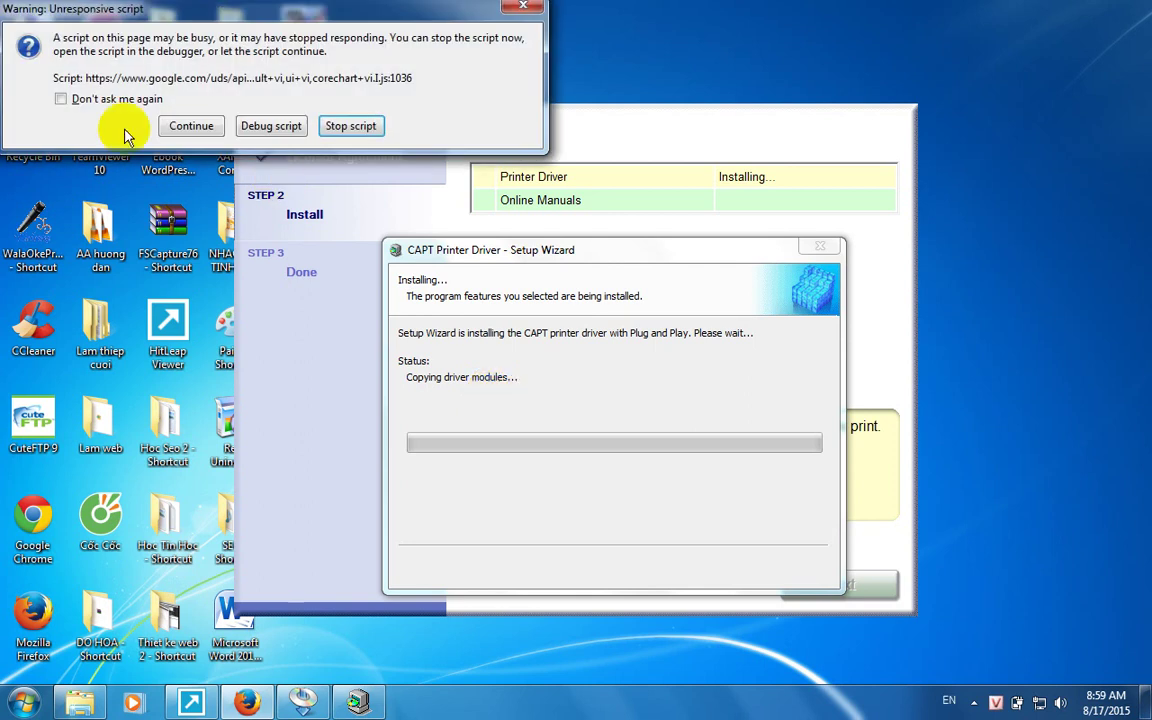
click(61, 99)
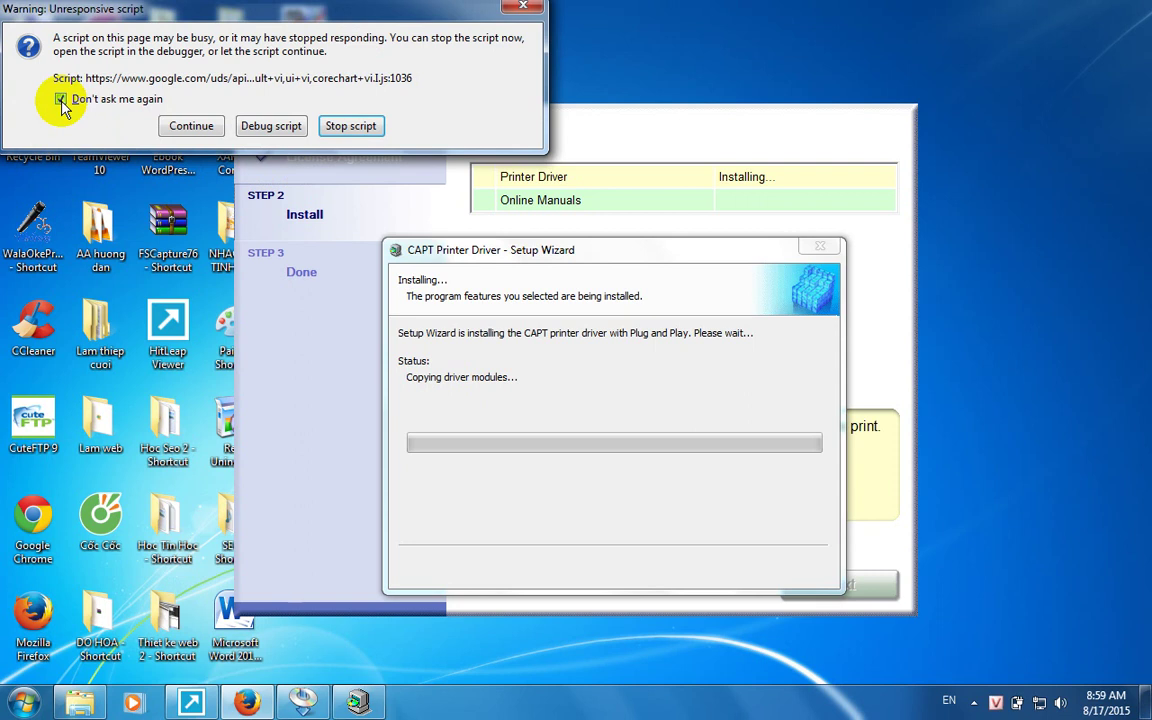
click(190, 130)
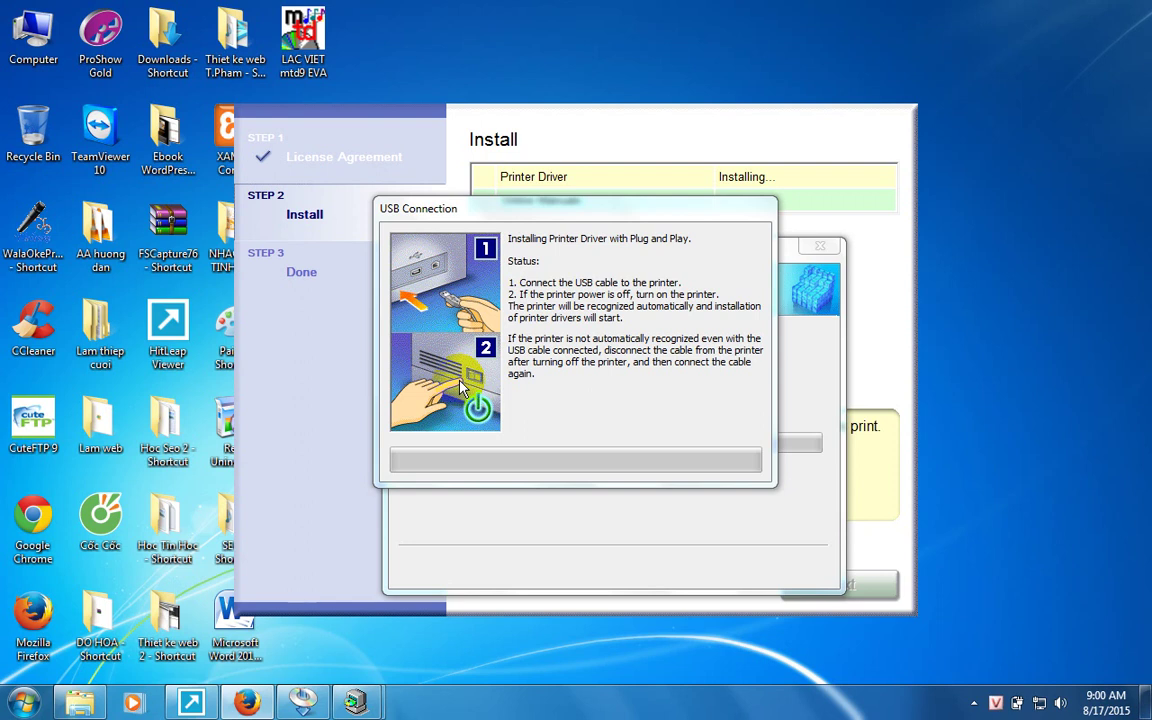
Check the hidden notification area icons while the installer waits for the USB printer connection.
click(978, 702)
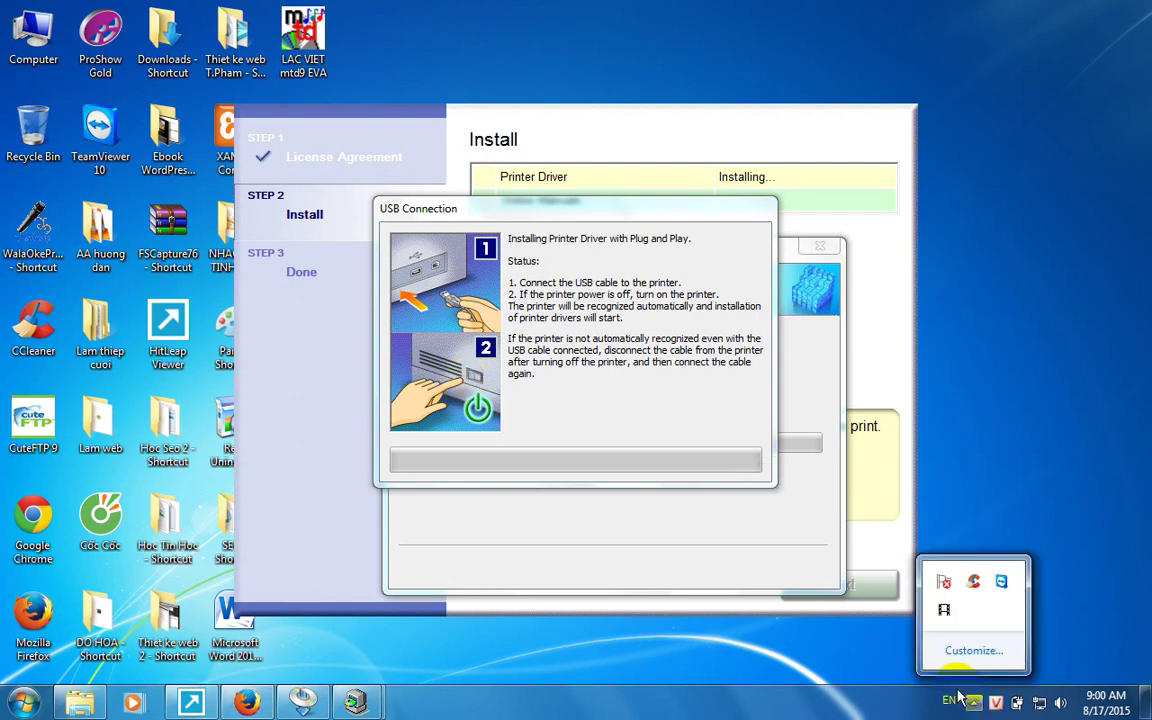
click(870, 663)
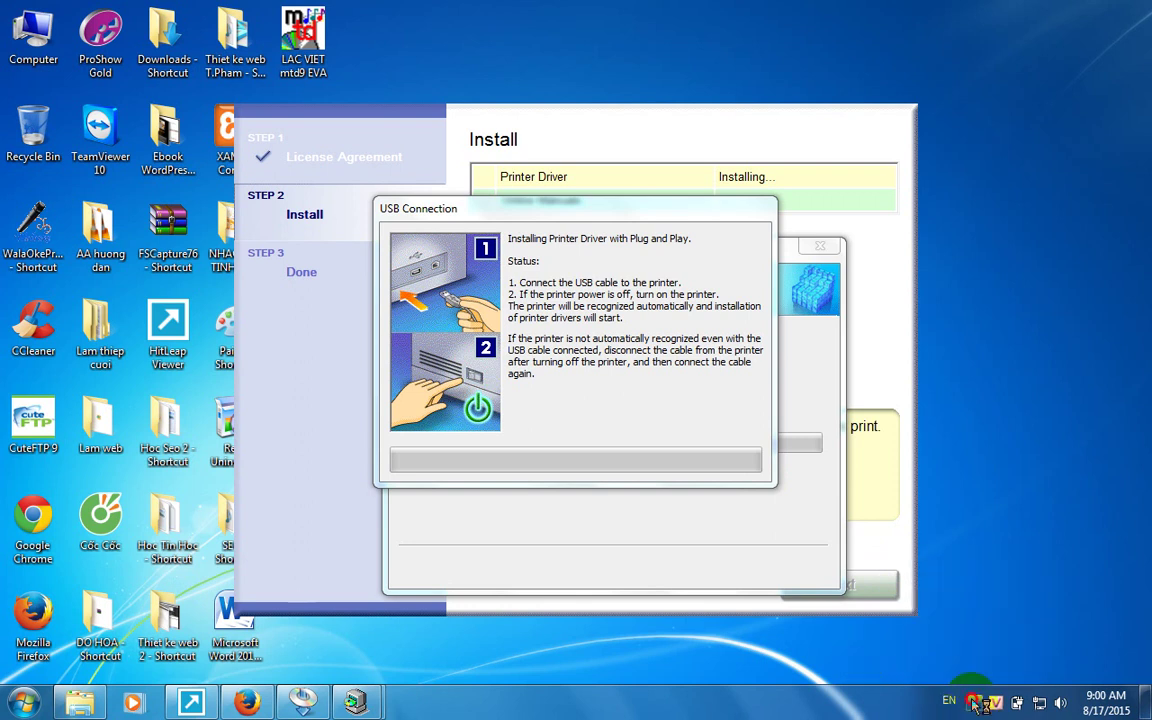
click(974, 702)
click(865, 657)
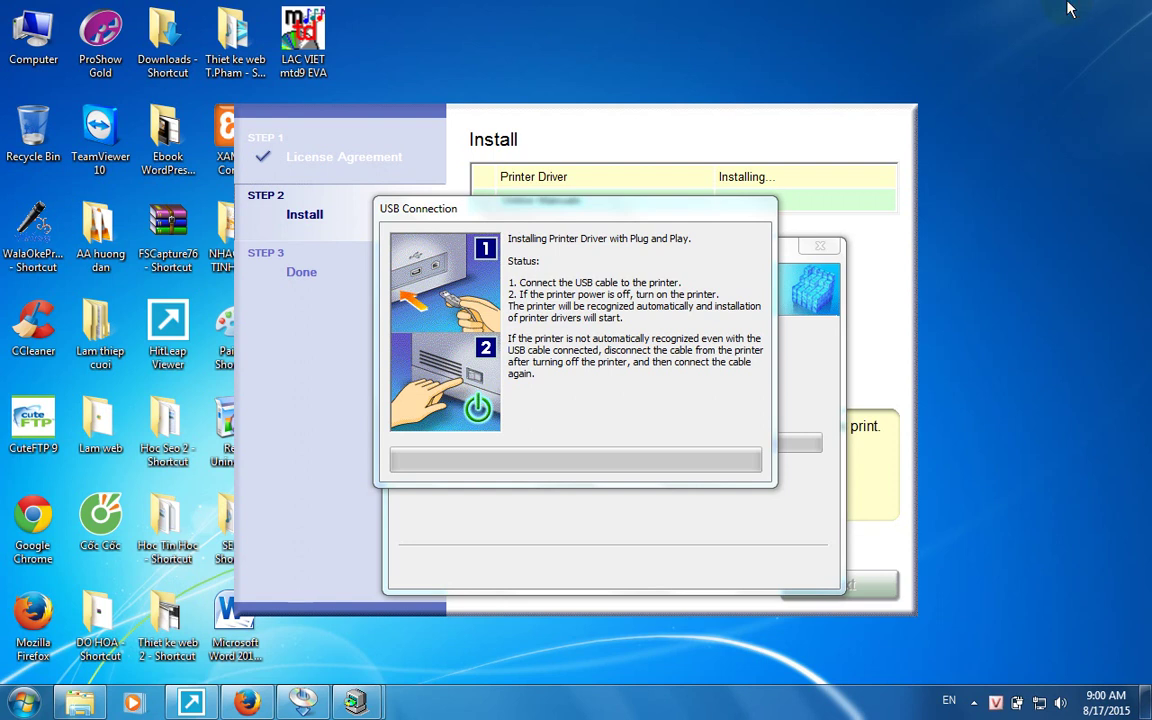
click(975, 702)
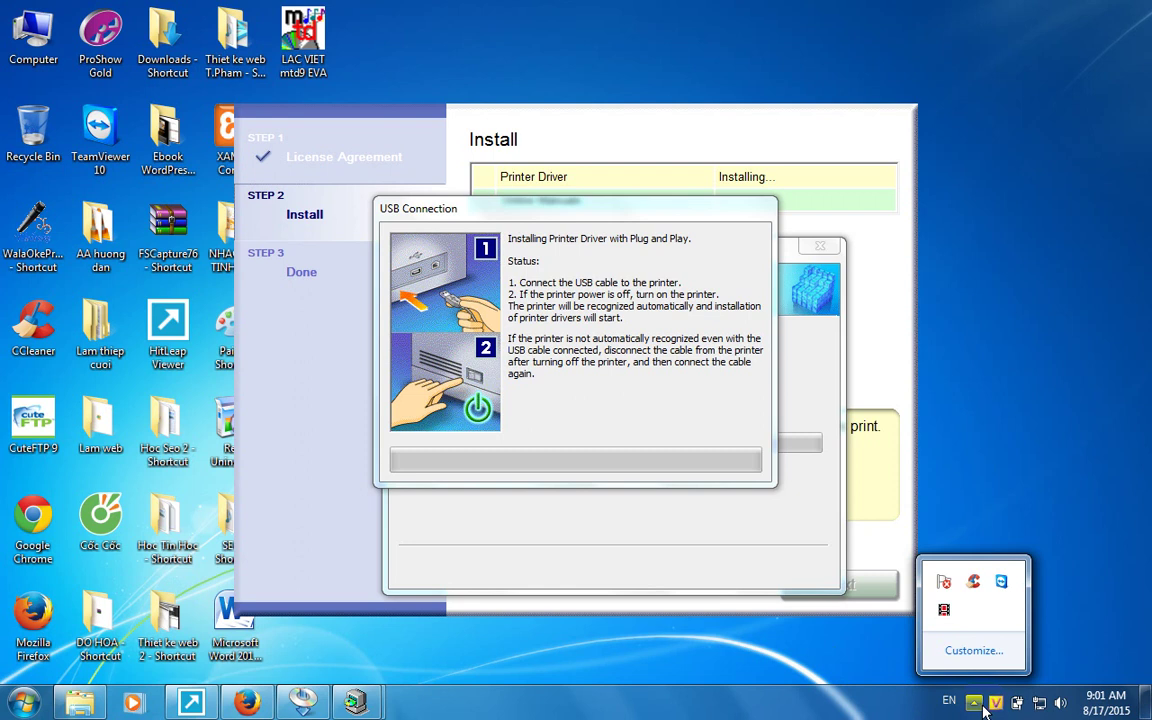
click(869, 672)
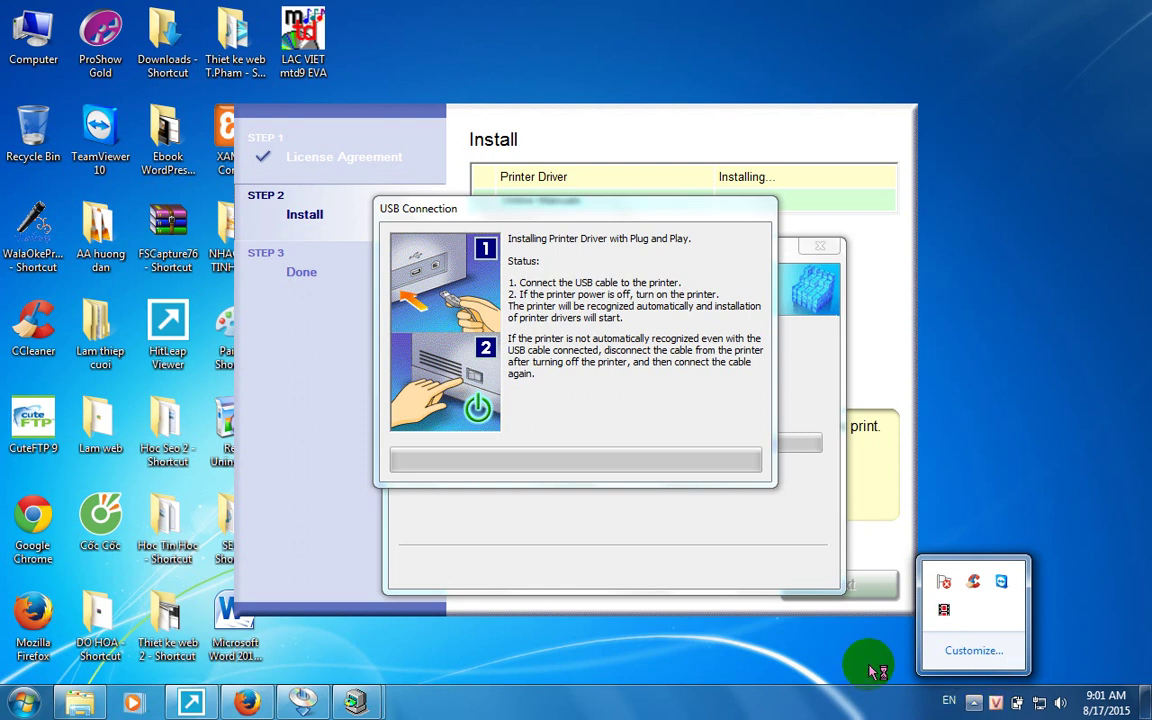
click(1015, 703)
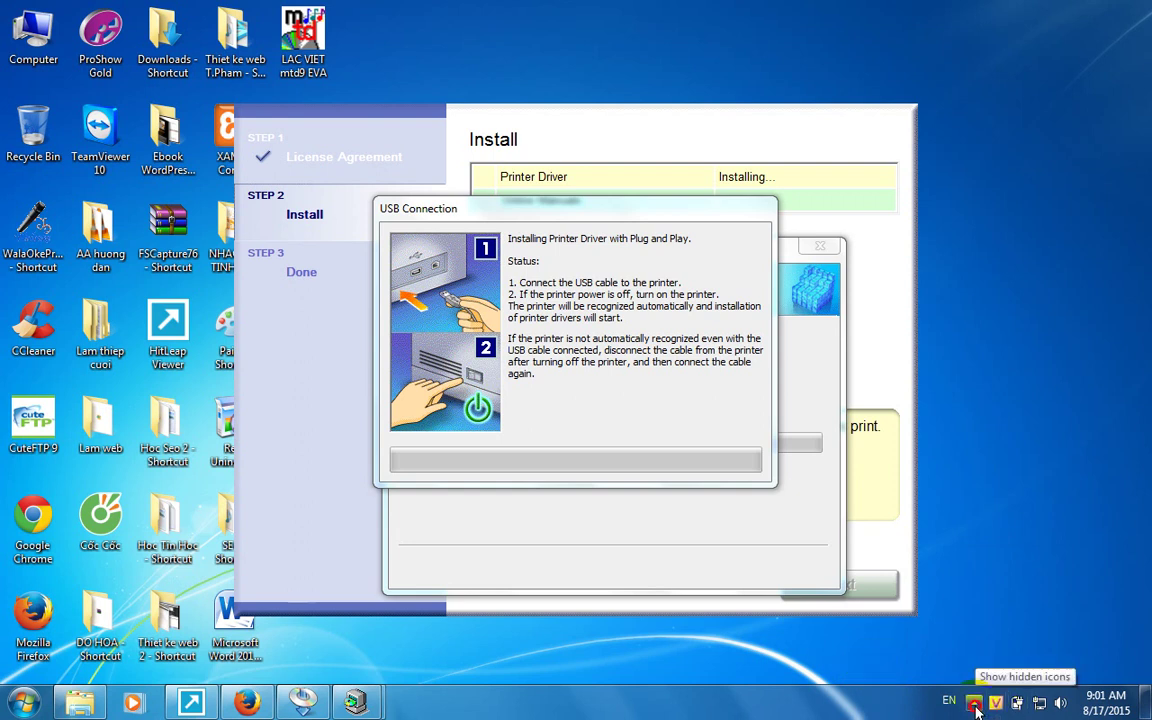
Set the Windows Explorer Safely Remove Hardware item to Show icon and notifications, then reopen the hidden icons.
click(975, 704)
click(968, 652)
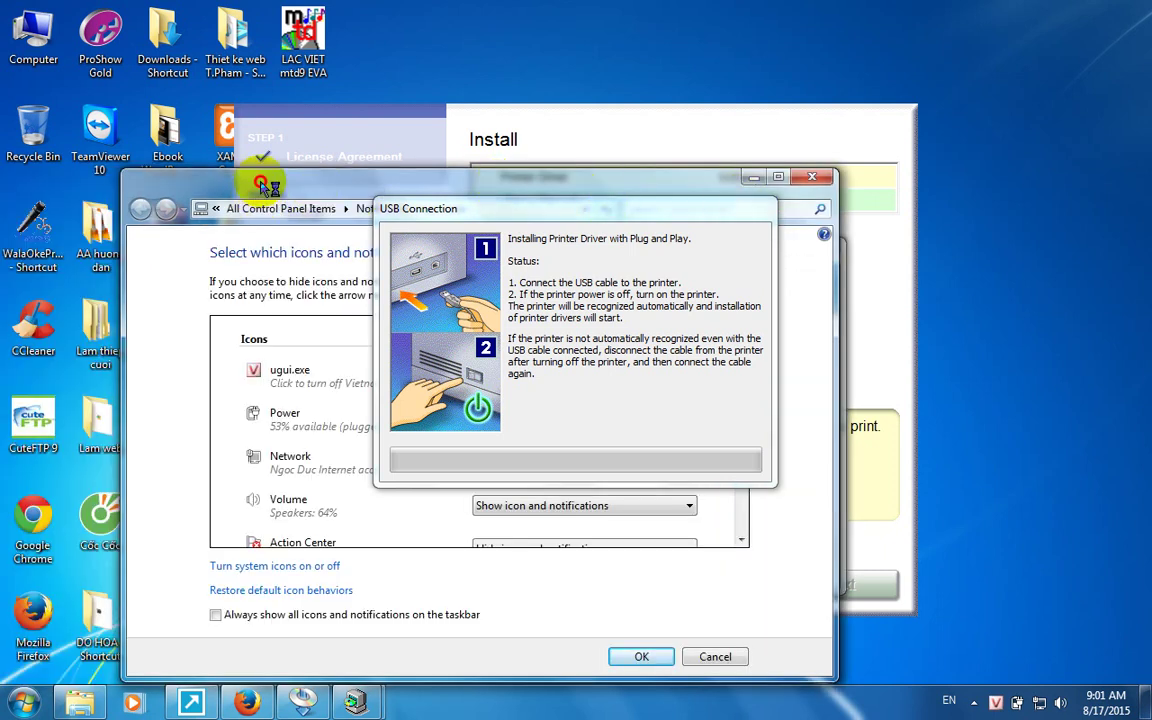
drag(249, 193, 93, 256)
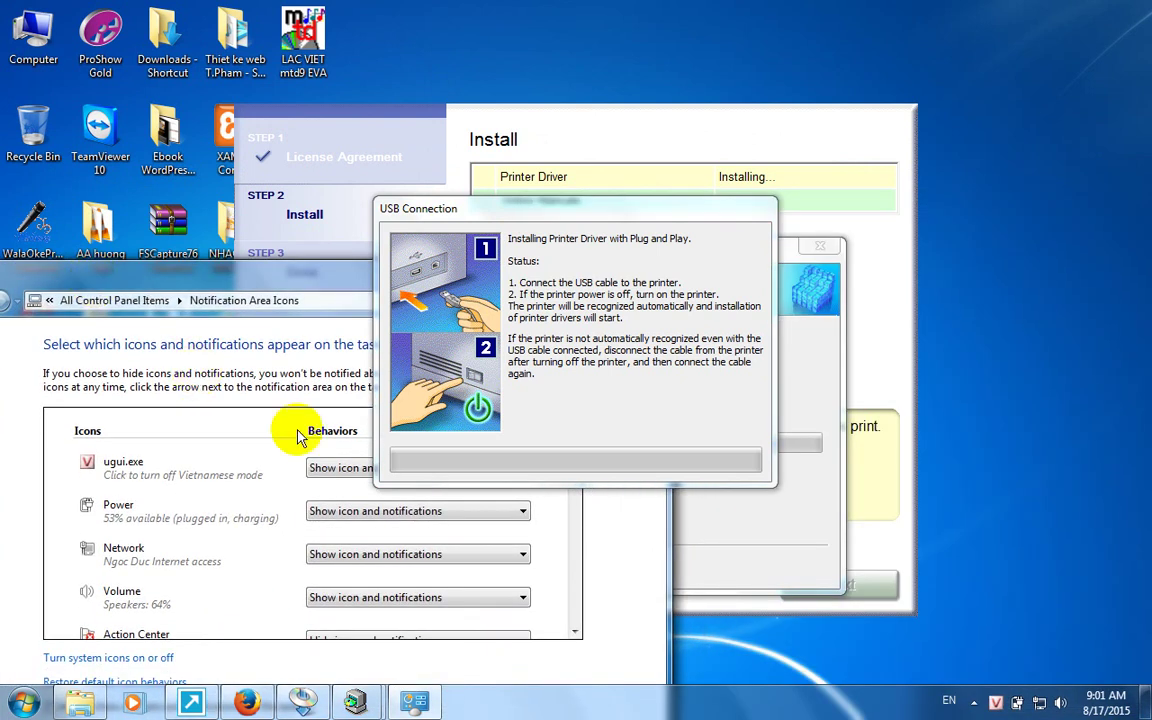
click(576, 634)
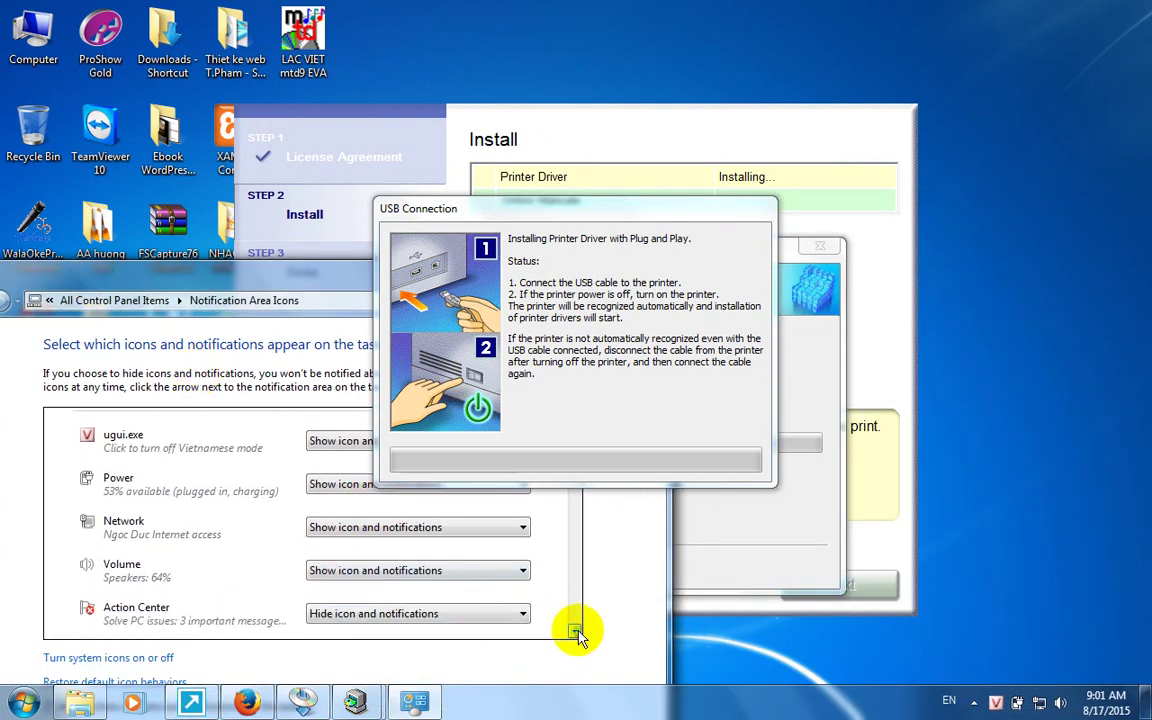
drag(576, 634, 578, 632)
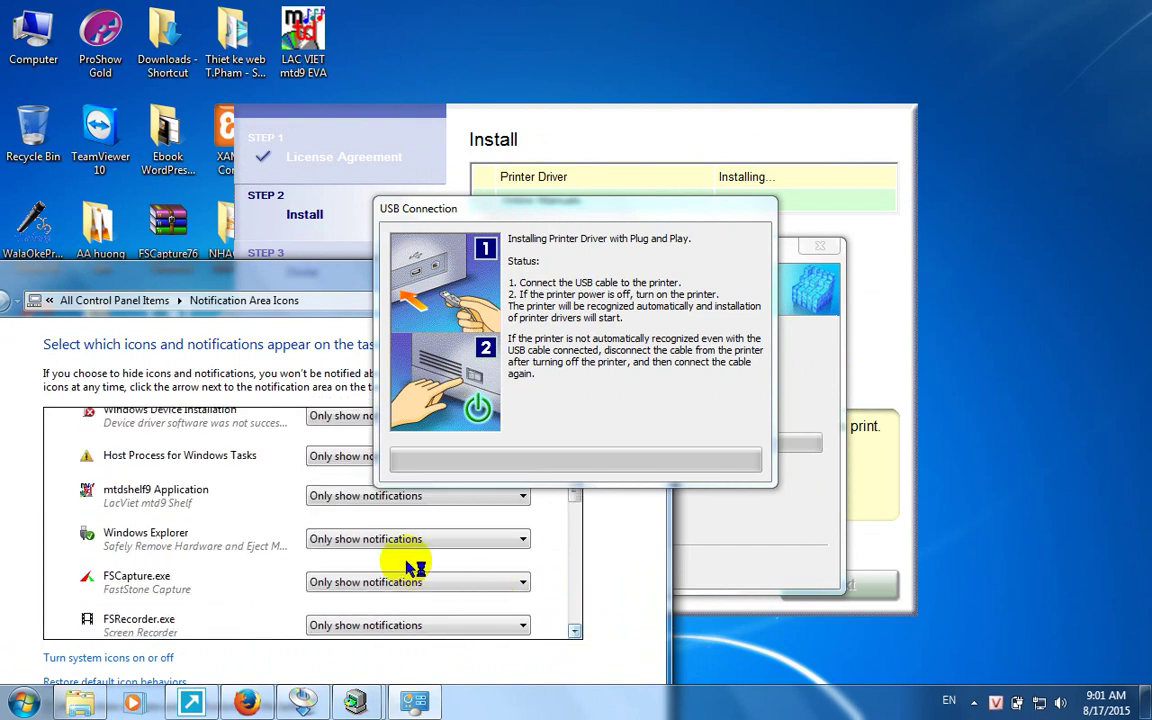
click(378, 540)
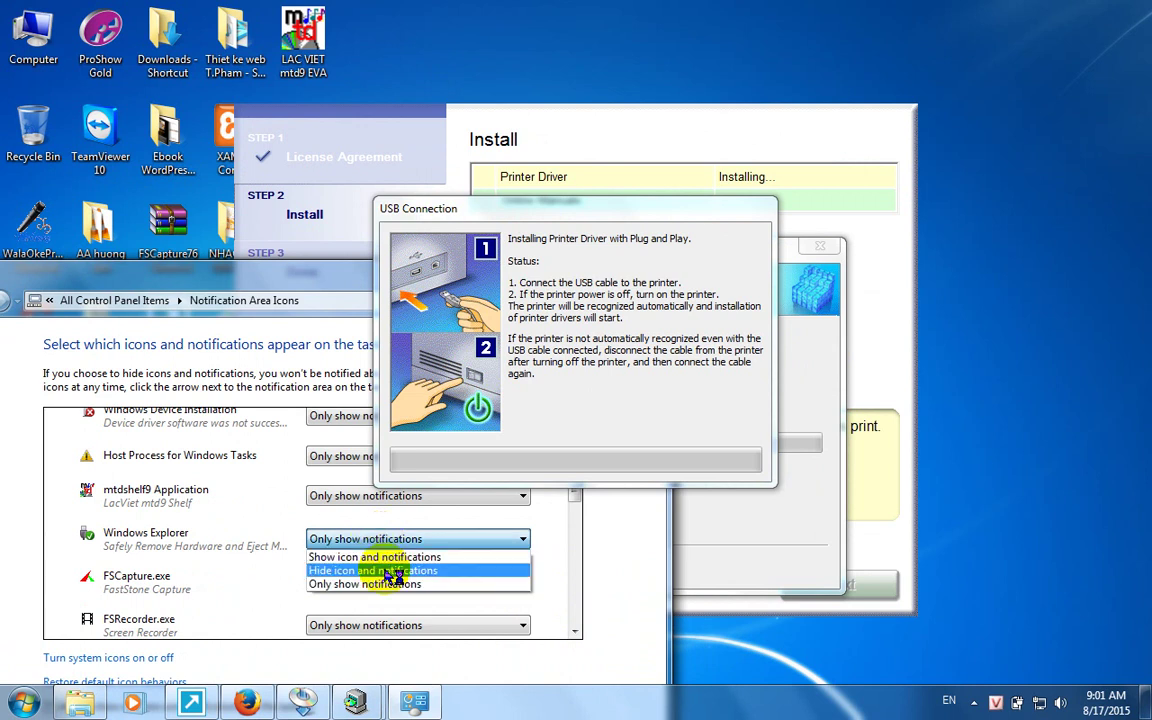
click(386, 557)
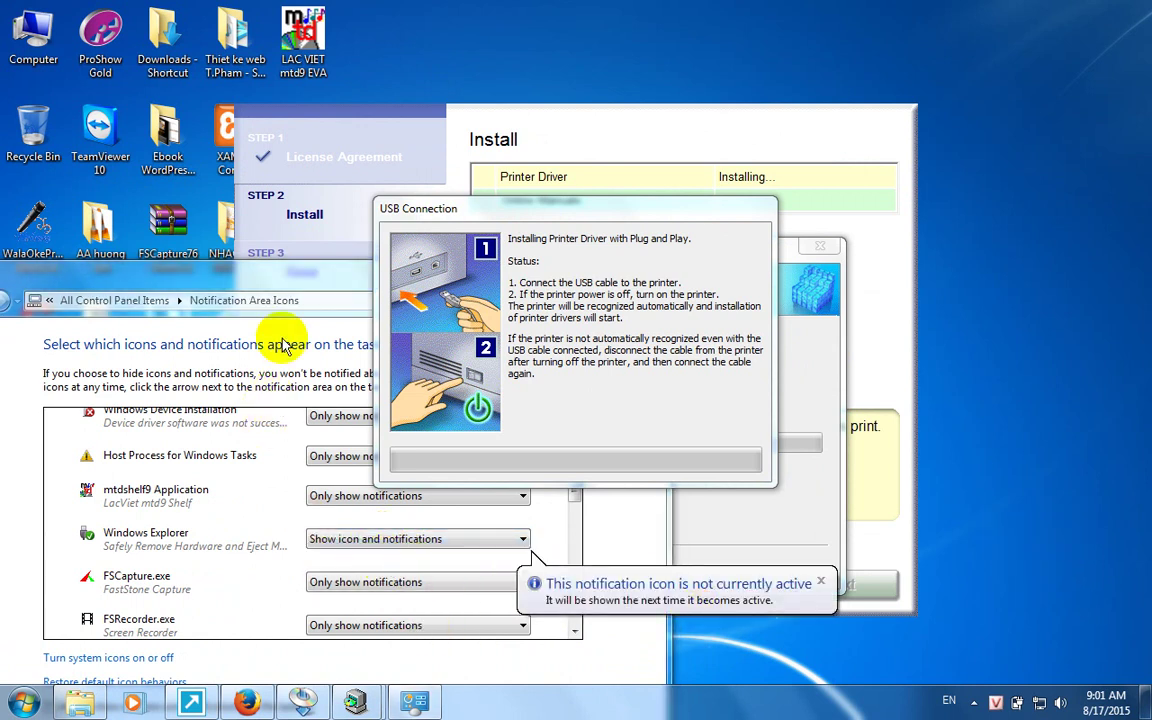
drag(303, 265, 760, 35)
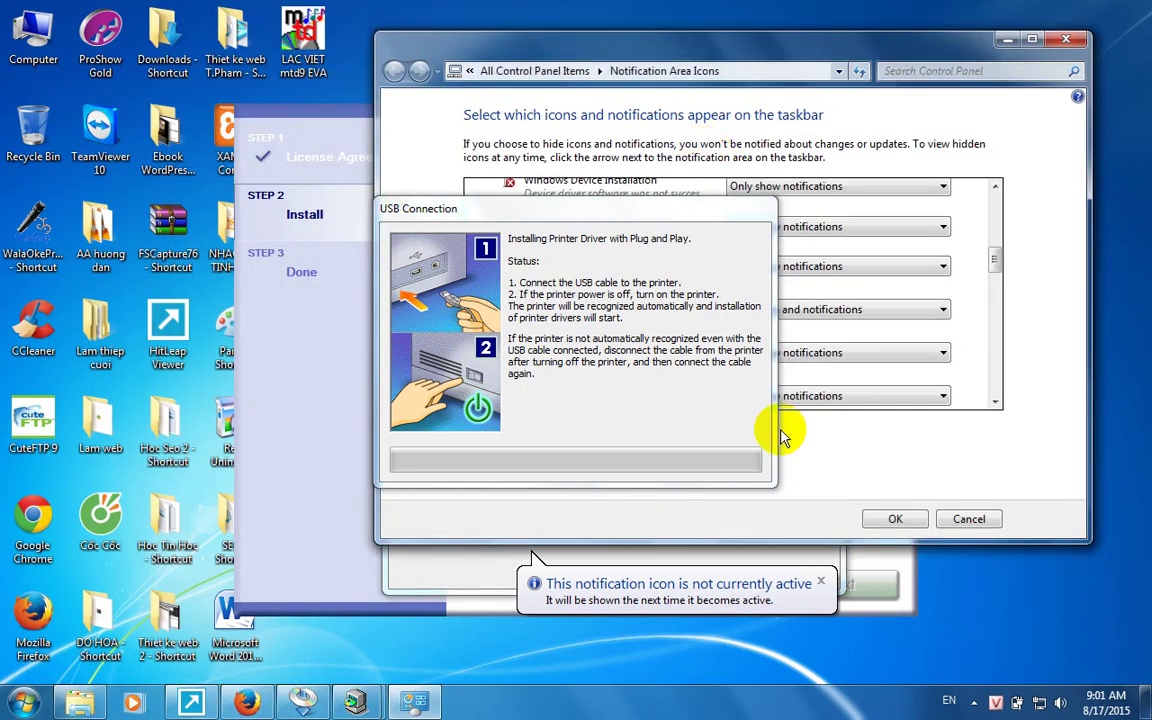
click(843, 590)
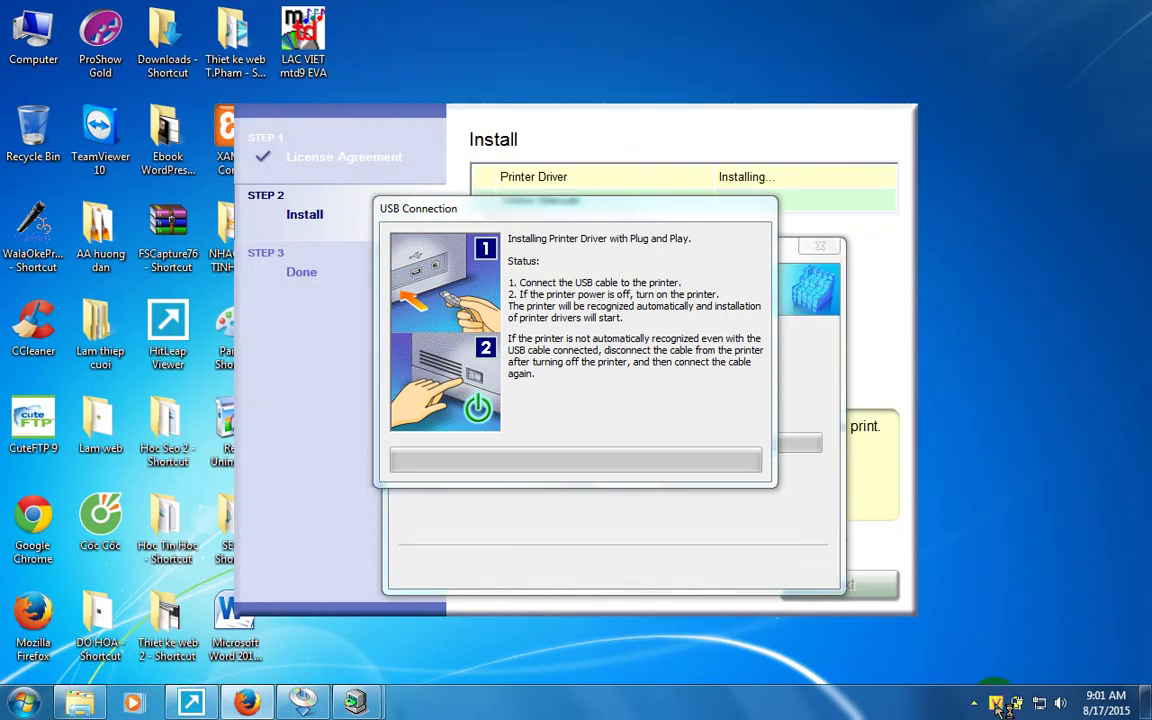
click(978, 706)
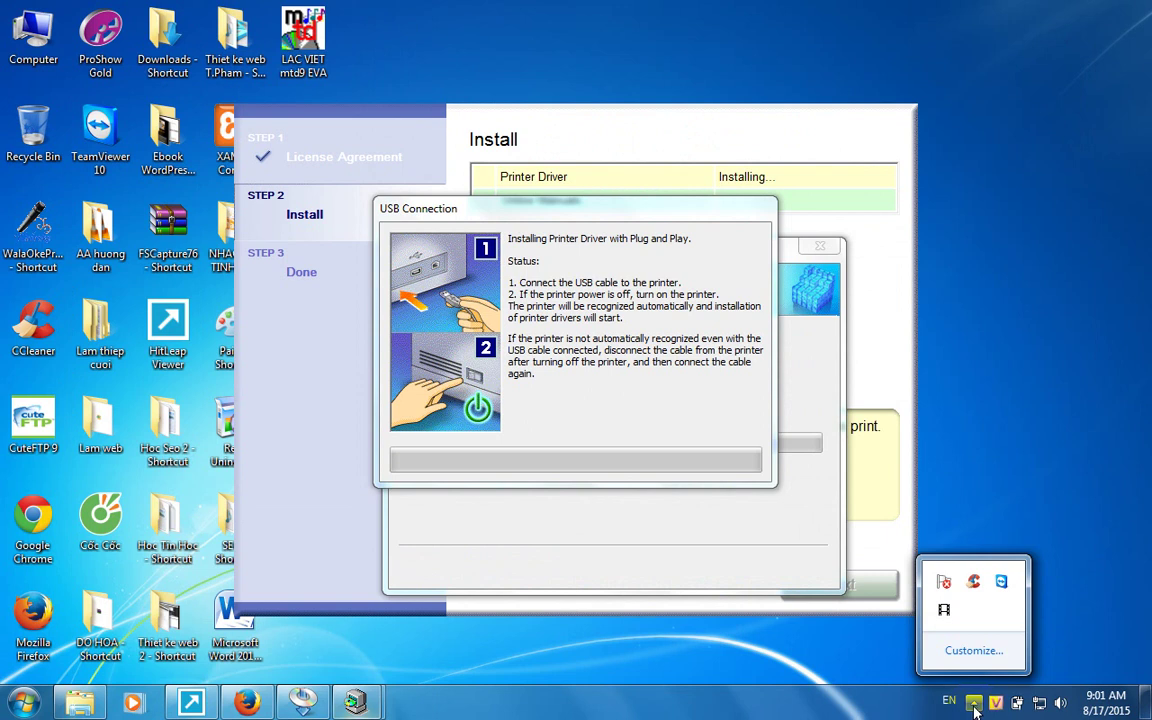
Accept the printer driver and online manuals installation results and exit the setup without restarting the computer.
click(975, 660)
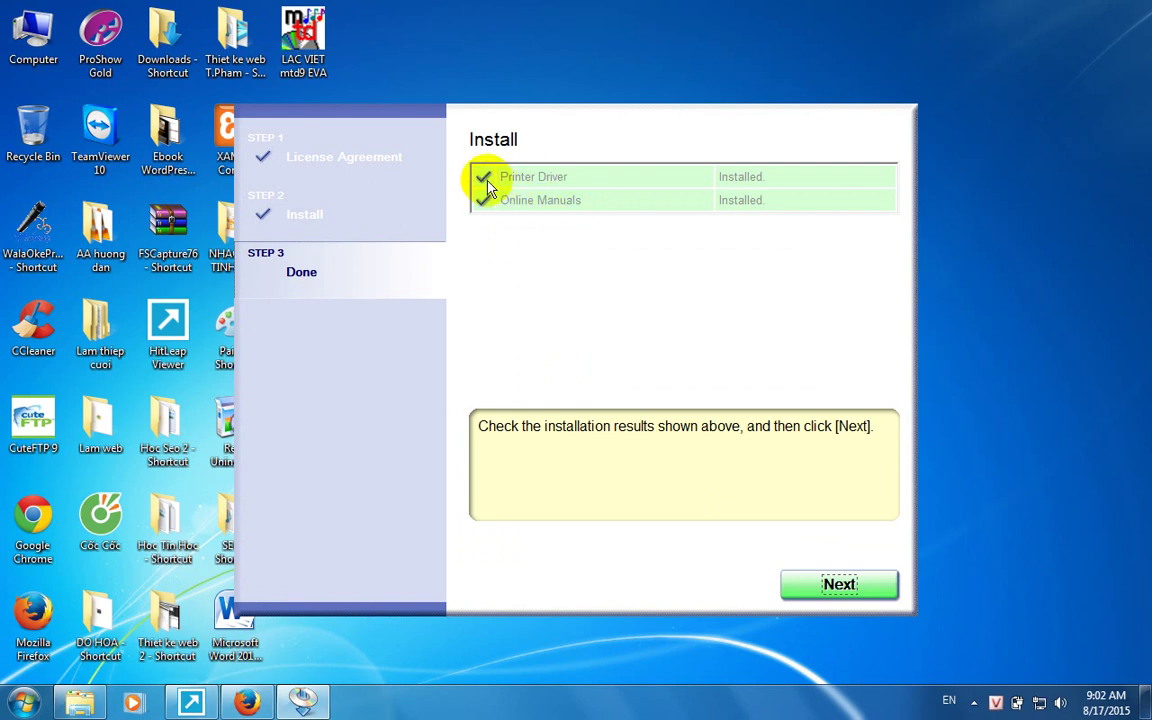
click(840, 588)
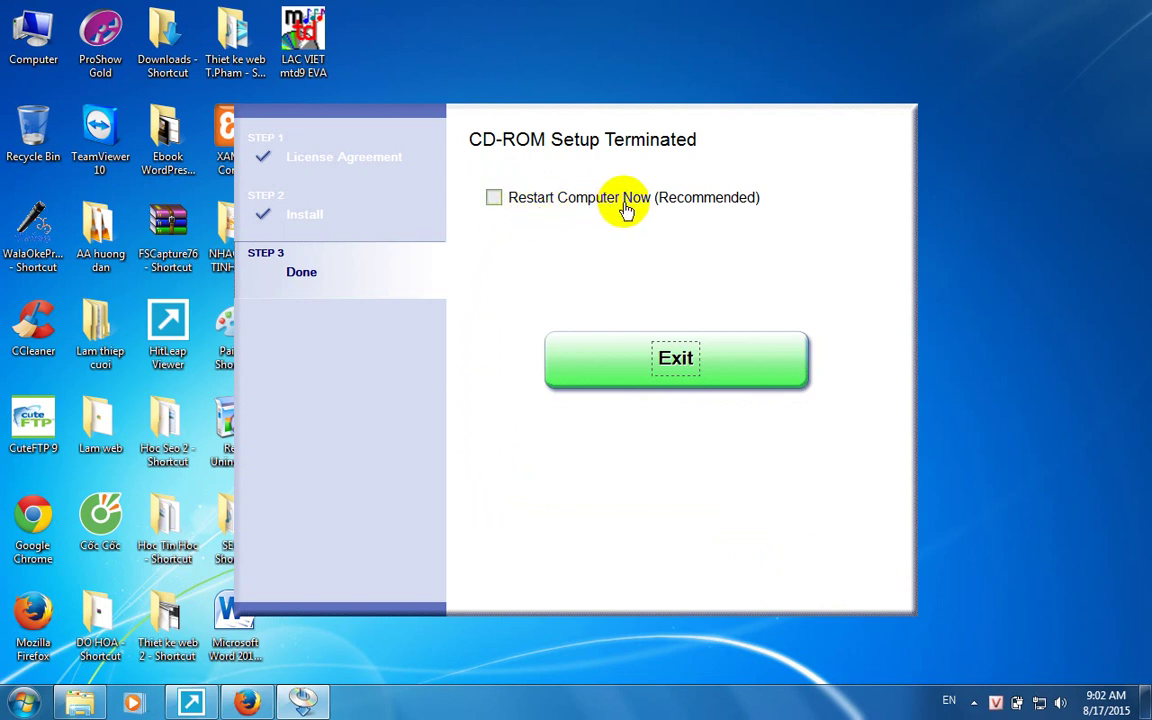
click(673, 362)
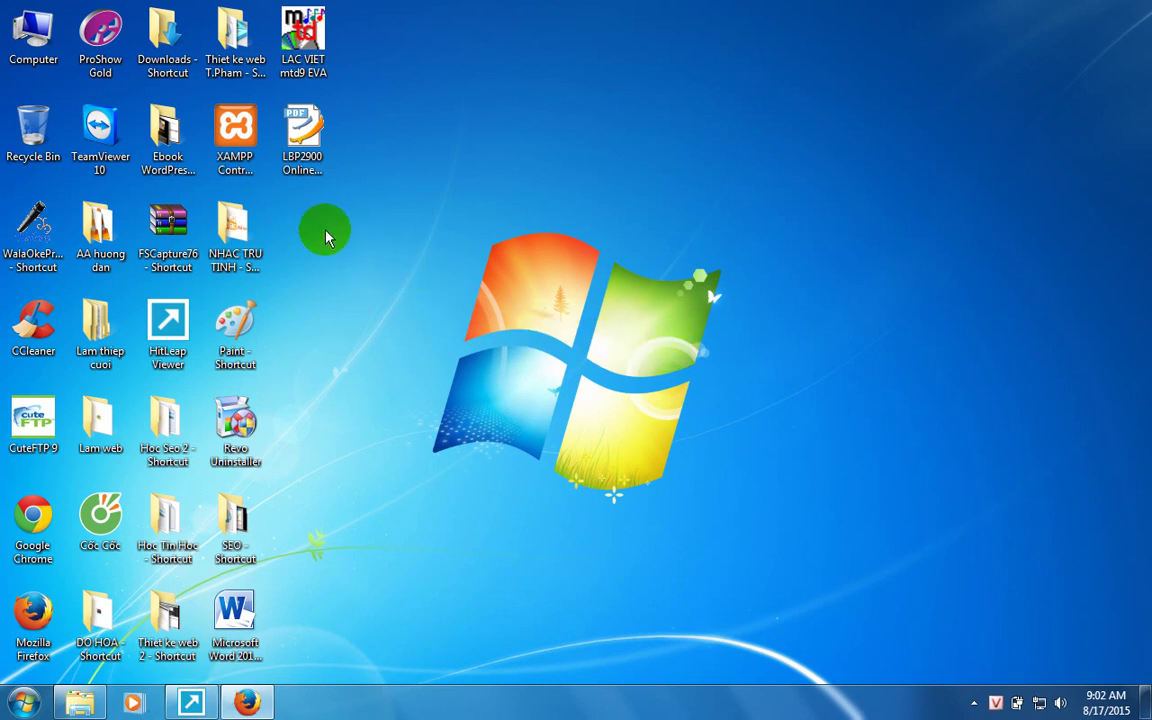
Open the LBP2900 Online Manuals from the desktop to view the index page, and close the document again.
double_click(318, 142)
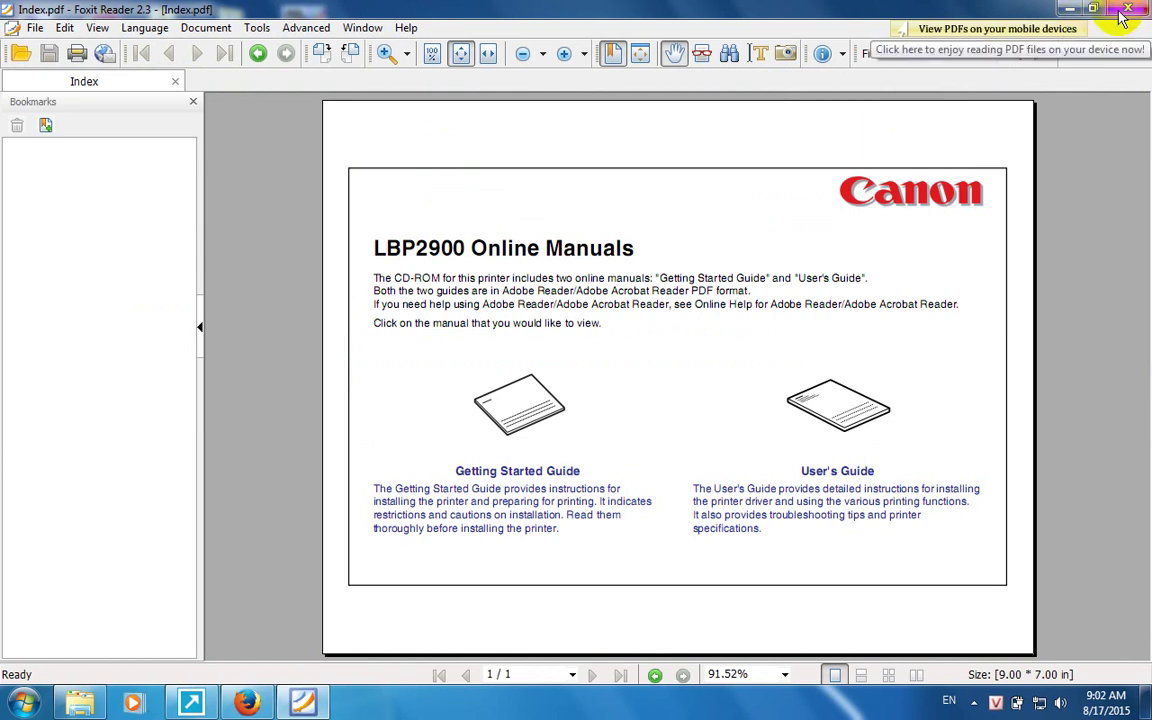
key(alt+F4)
click(310, 160)
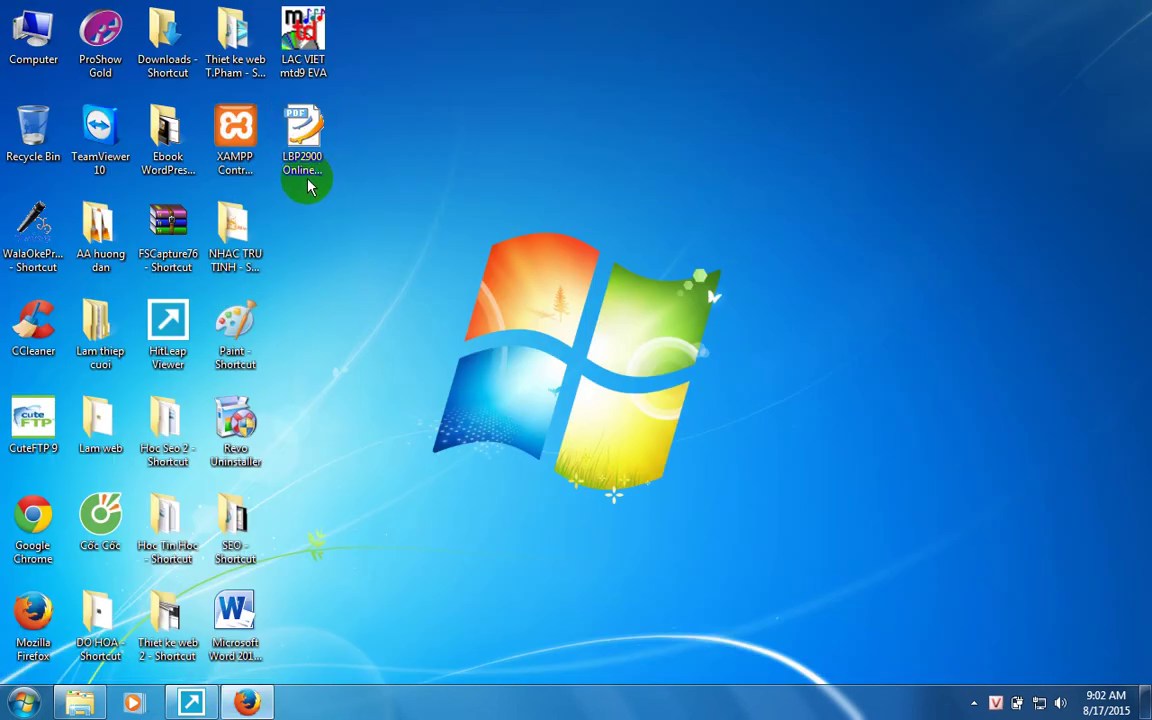
click(265, 378)
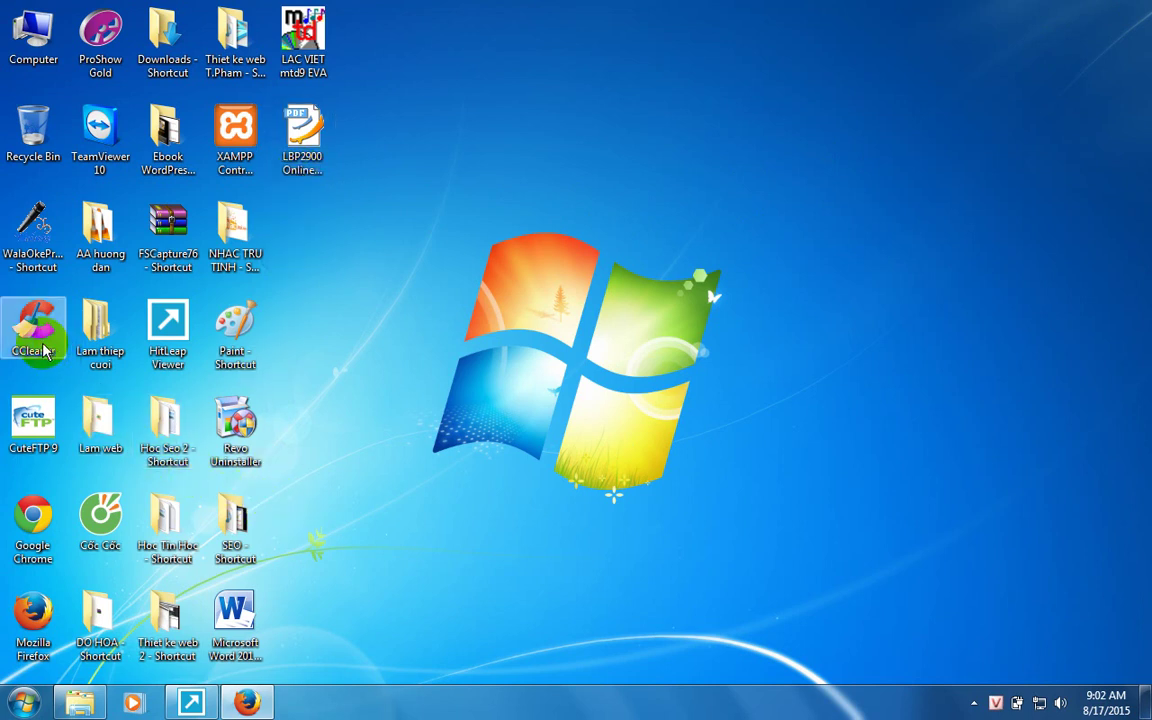
click(36, 50)
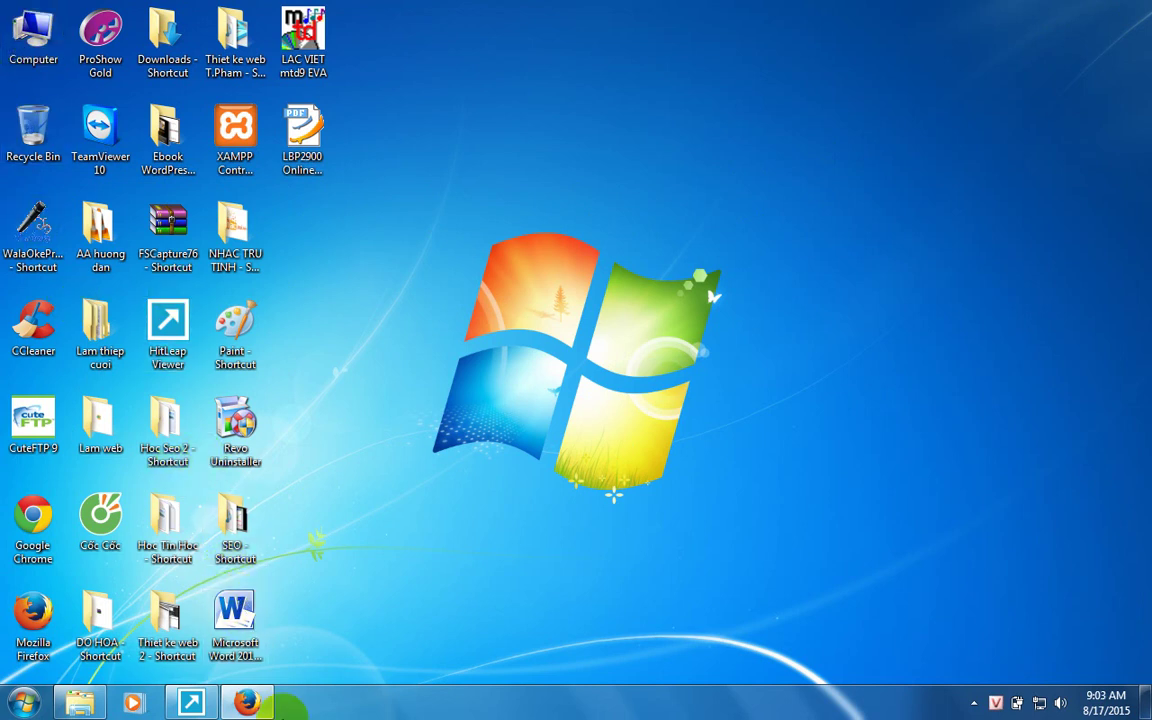
Open Microsoft Word with a blank document and switch the Vietnamese keyboard encoding to Unicode dựng sẵn.
click(238, 612)
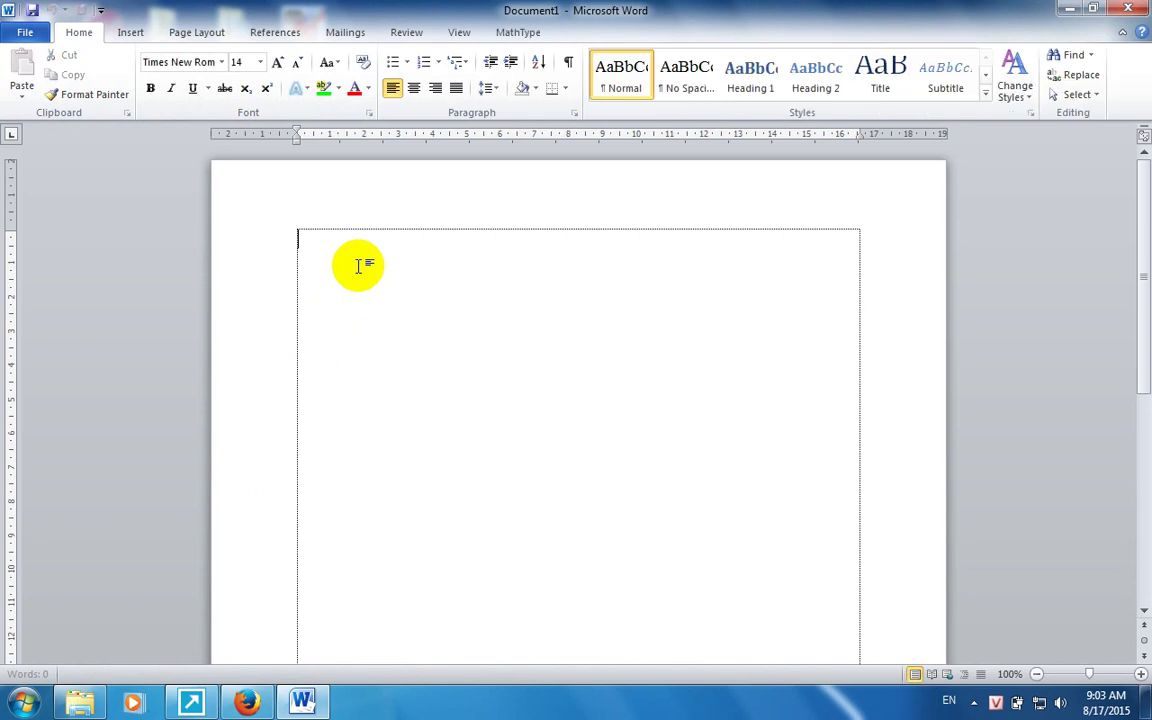
right_click(997, 705)
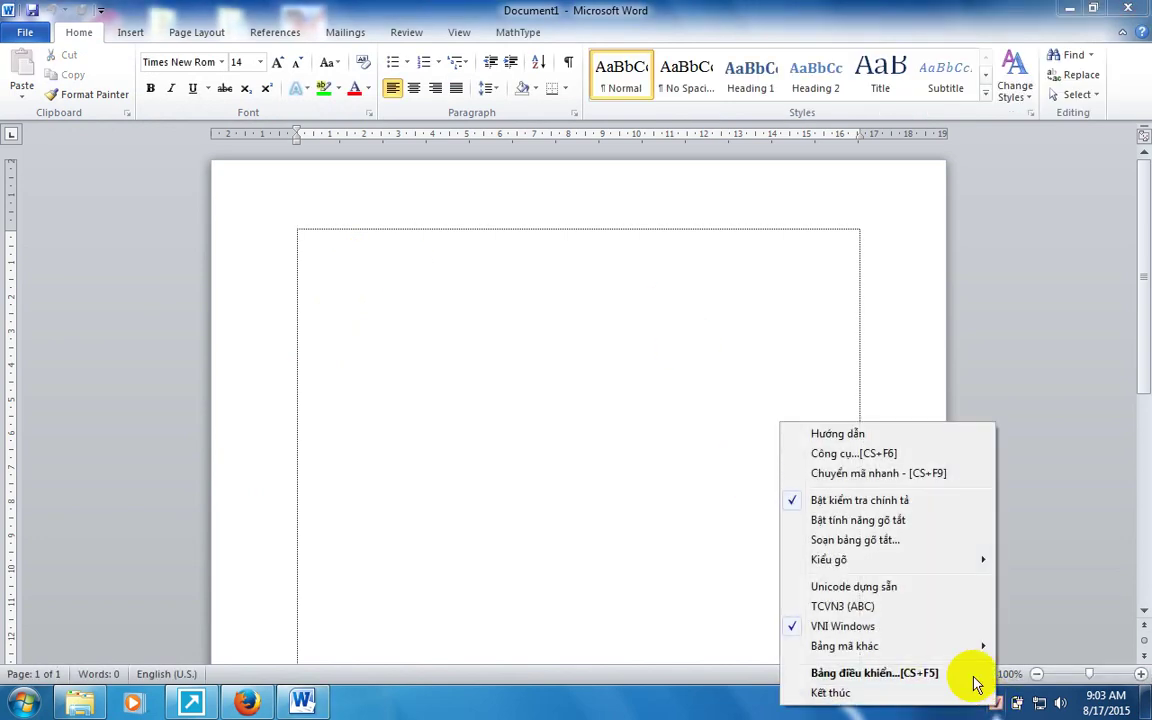
click(808, 587)
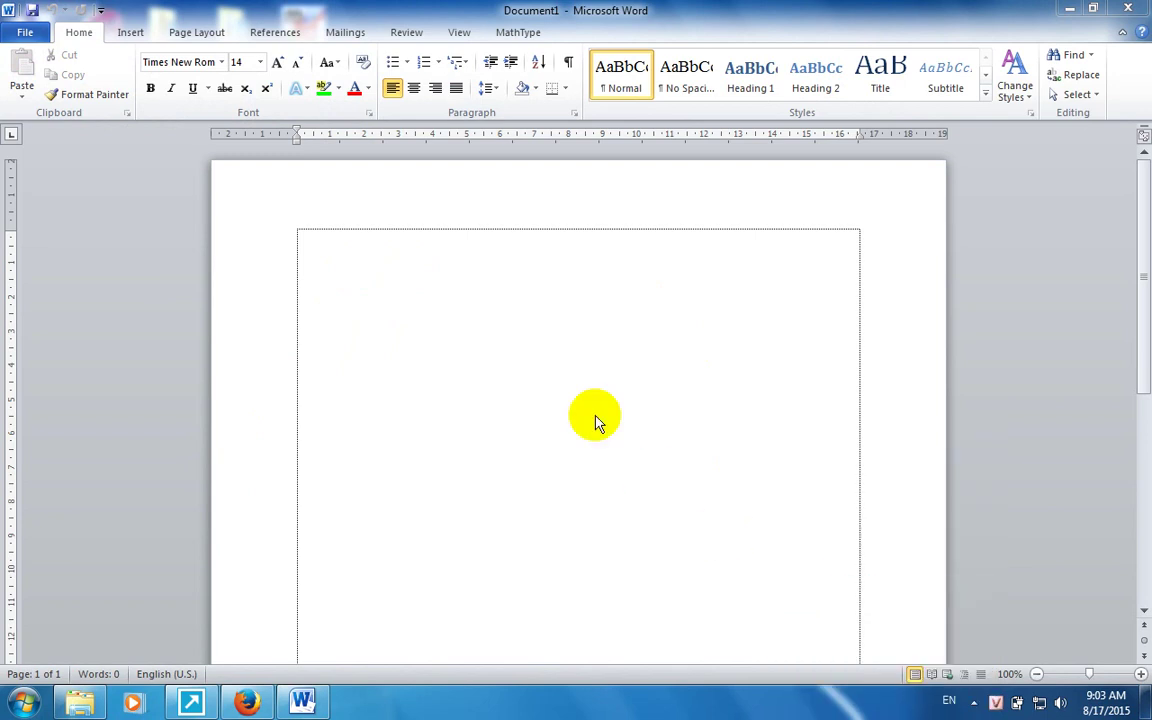
Enter the test line "CỘNG HÒA XÃ HỘI CHỦ NGHĨA VIỆT NAM" at the start of the blank document.
click(375, 248)
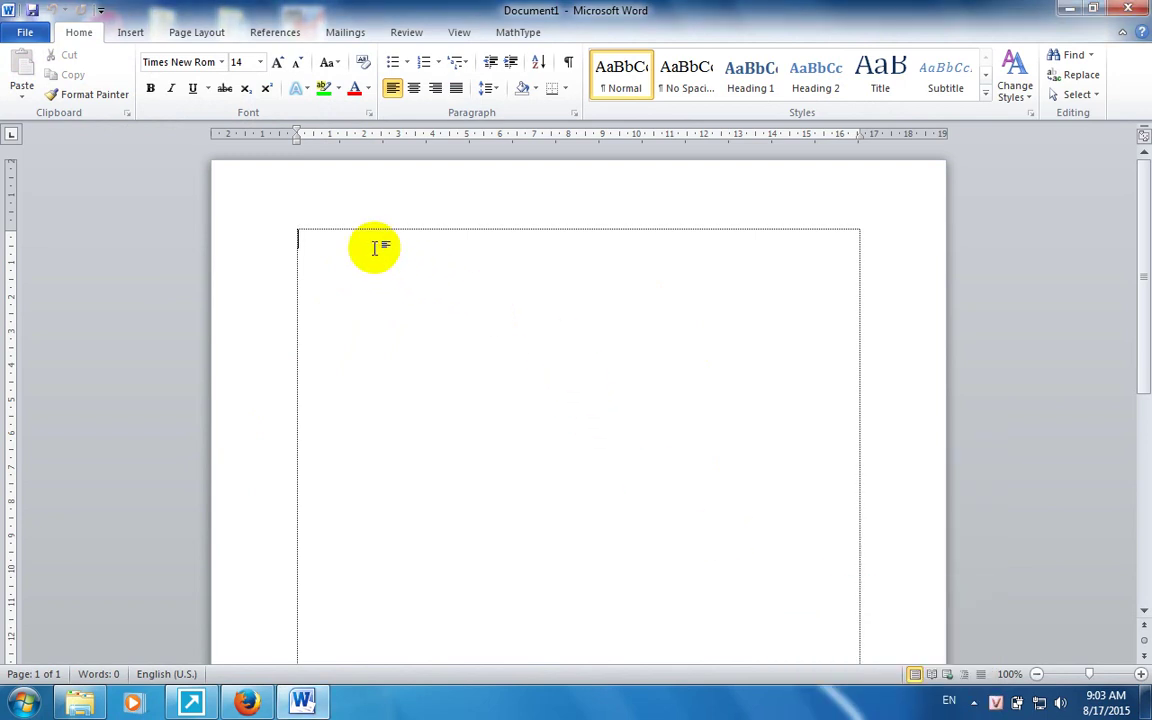
text(c)
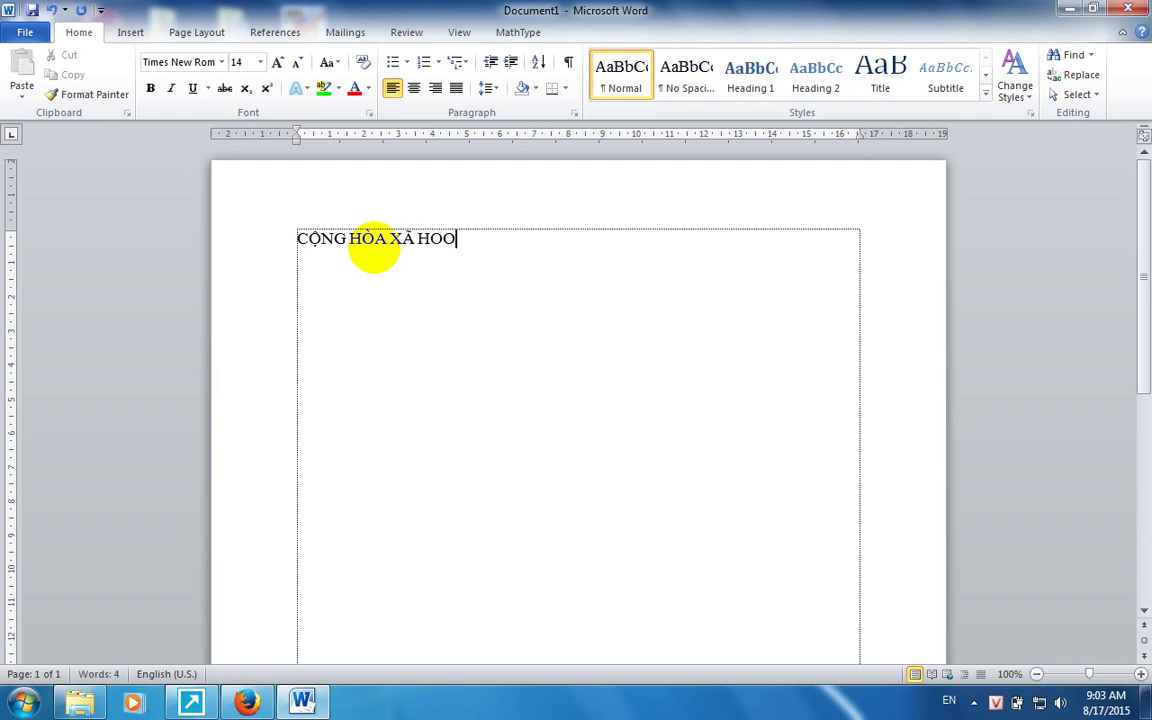
key(BackSpace)
text(NGHĨA VIỆT NAM)
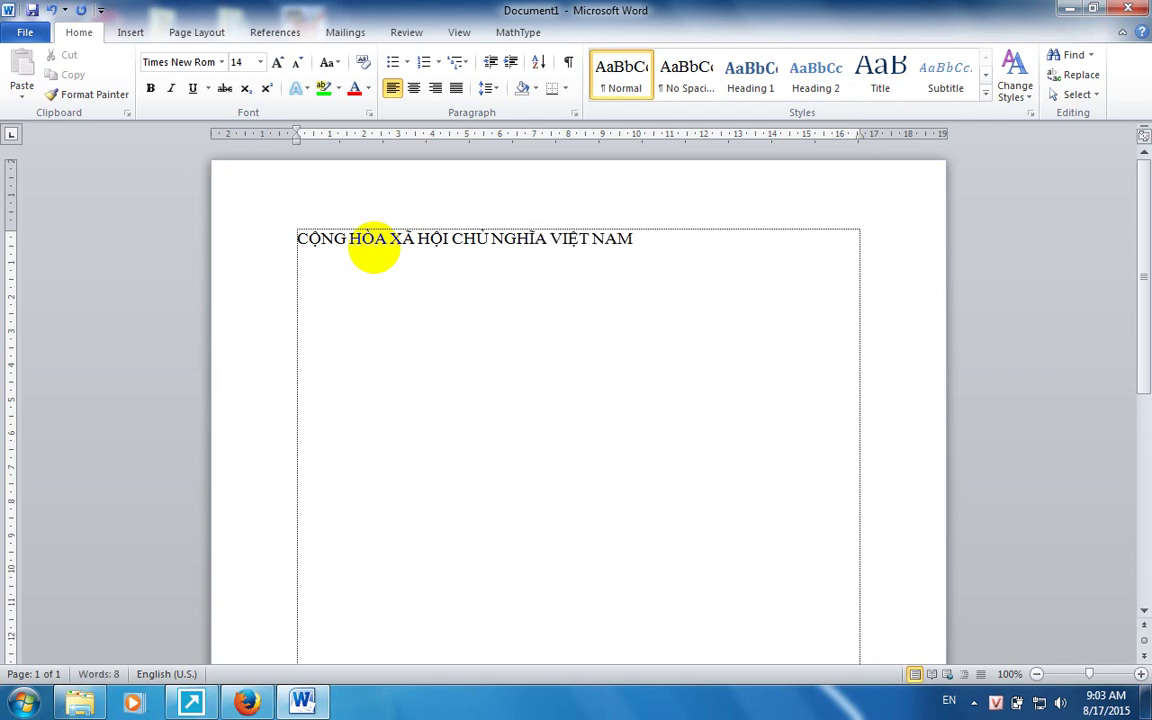
Print one copy of the test document with Canon LBP2900 as the selected printer.
click(25, 34)
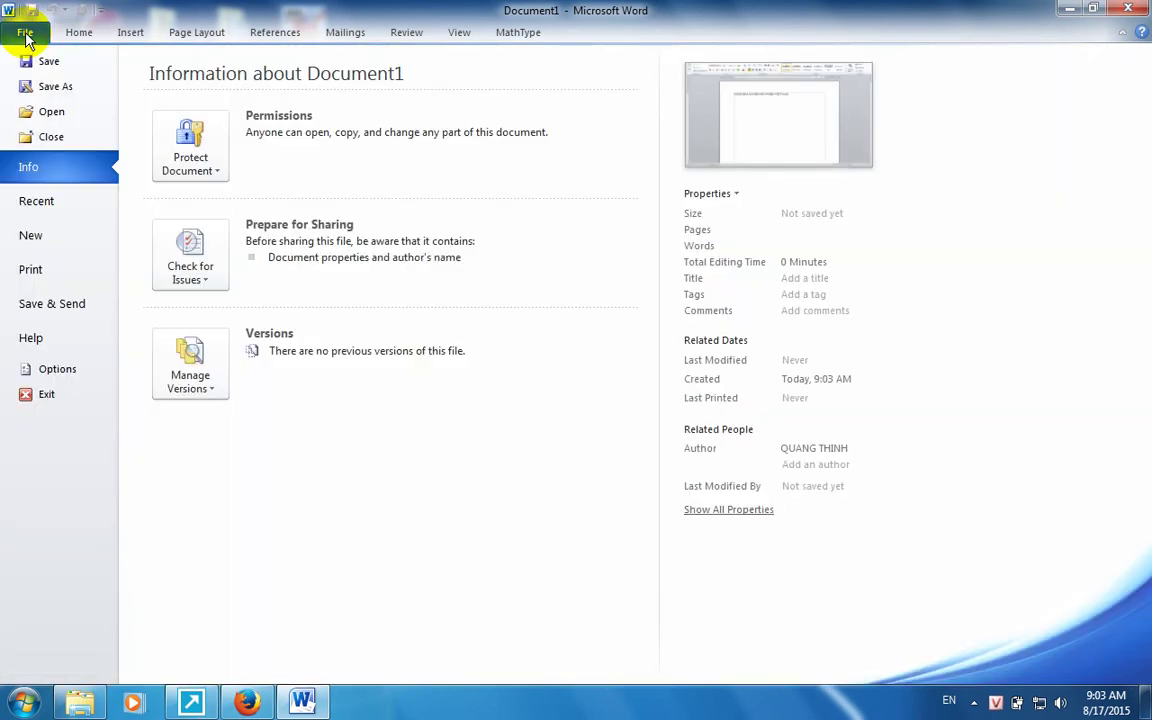
click(24, 270)
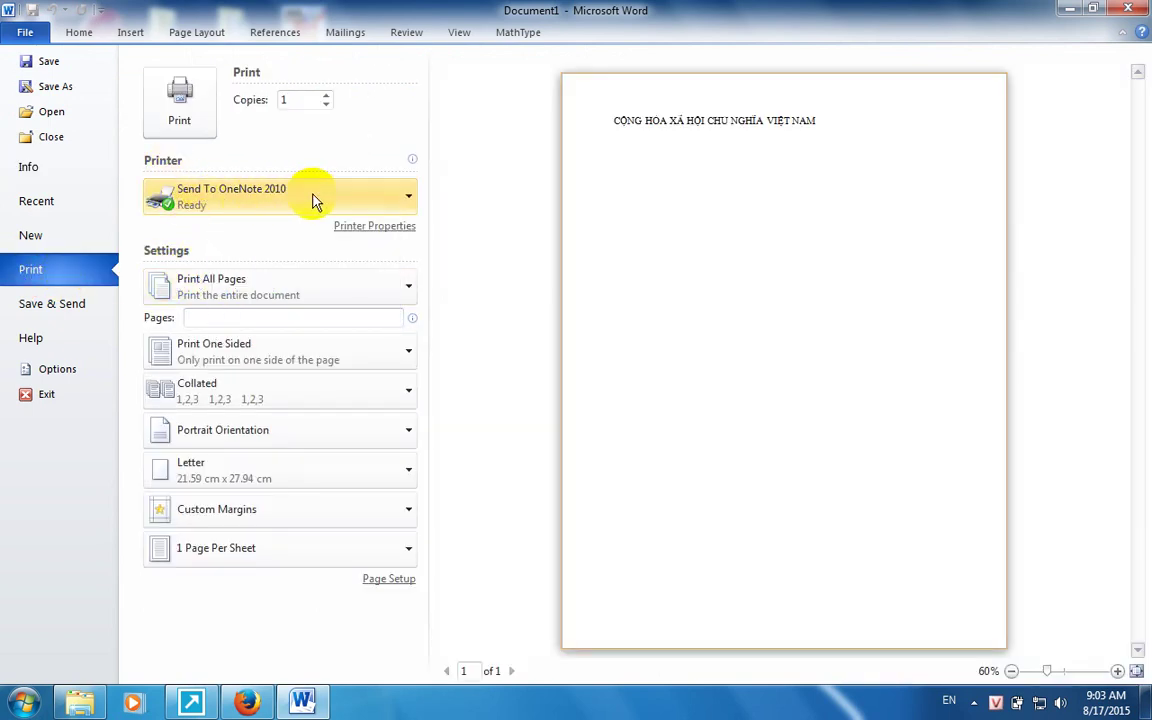
click(410, 200)
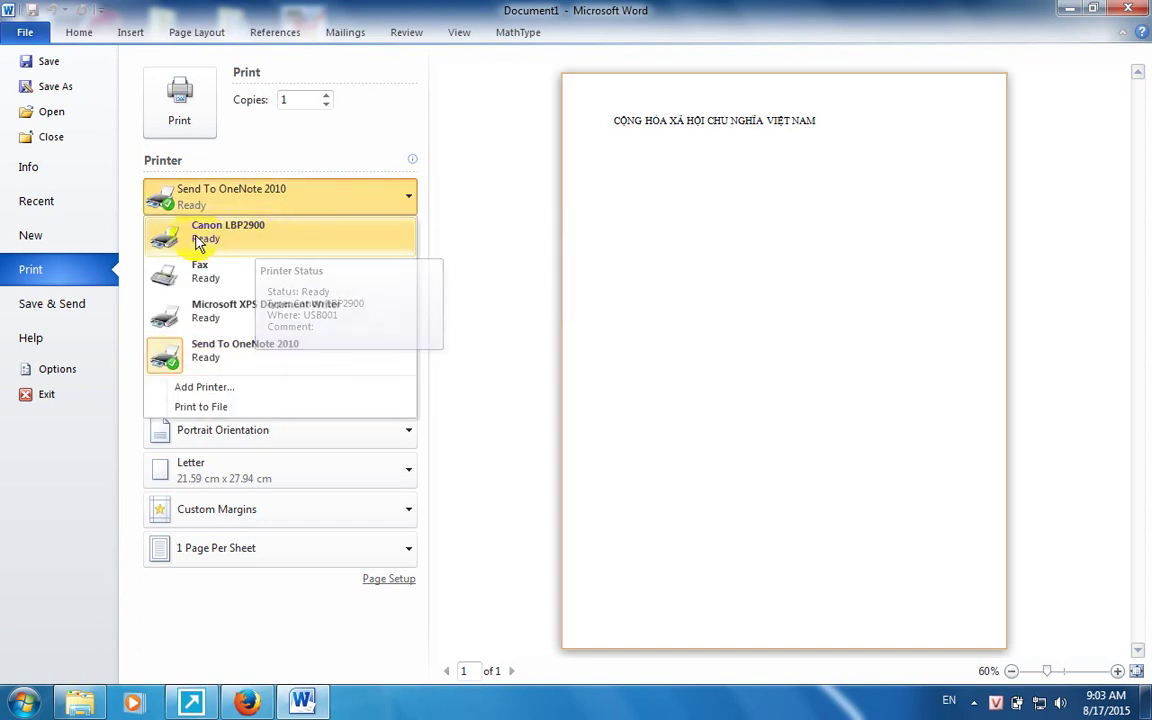
click(248, 240)
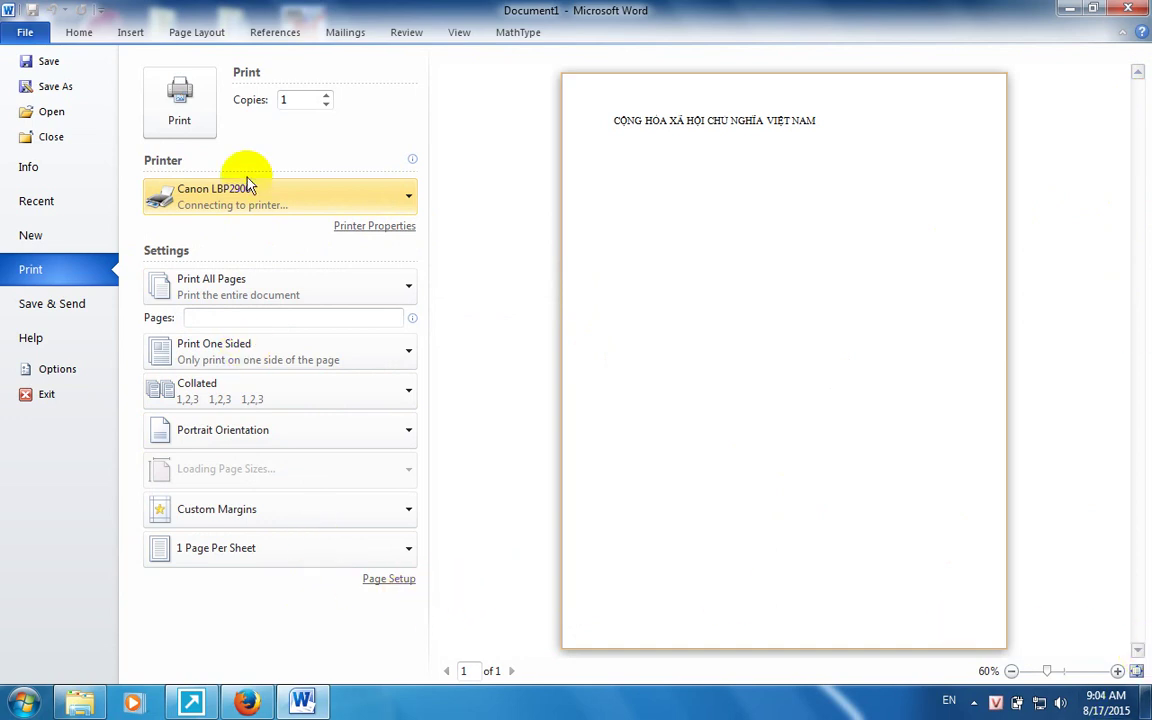
click(190, 119)
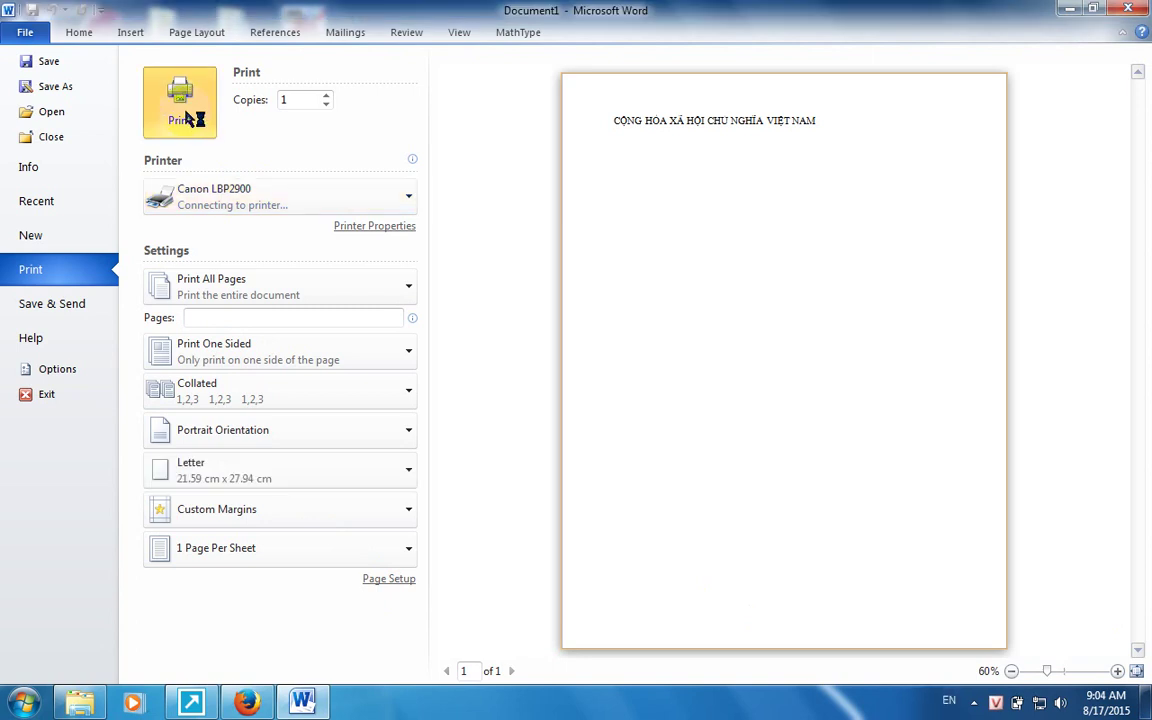